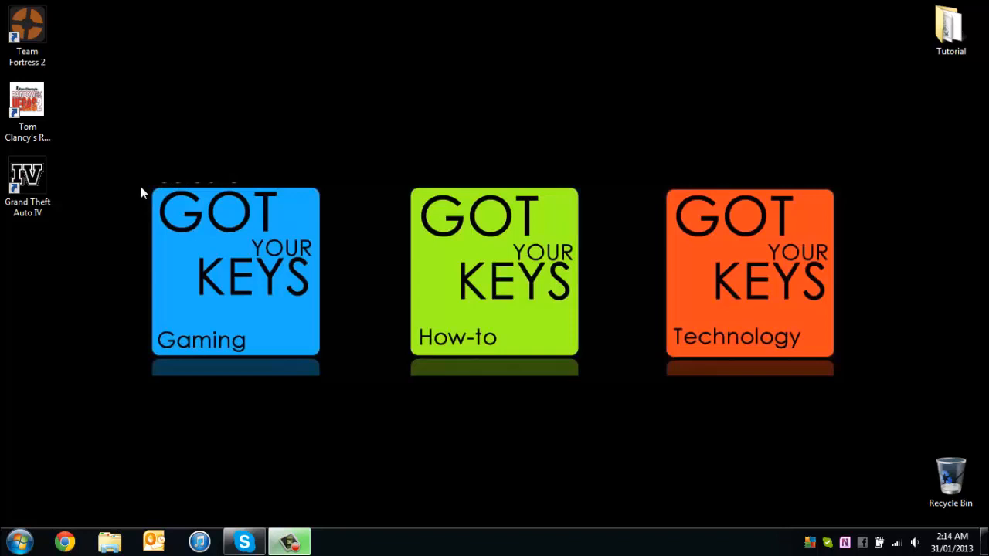
Move the Tutorial folder to the upper middle of the desktop and open it.
{"action": "left_click_drag", "start_coordinate": [141, 186], "coordinate": [863, 384]}
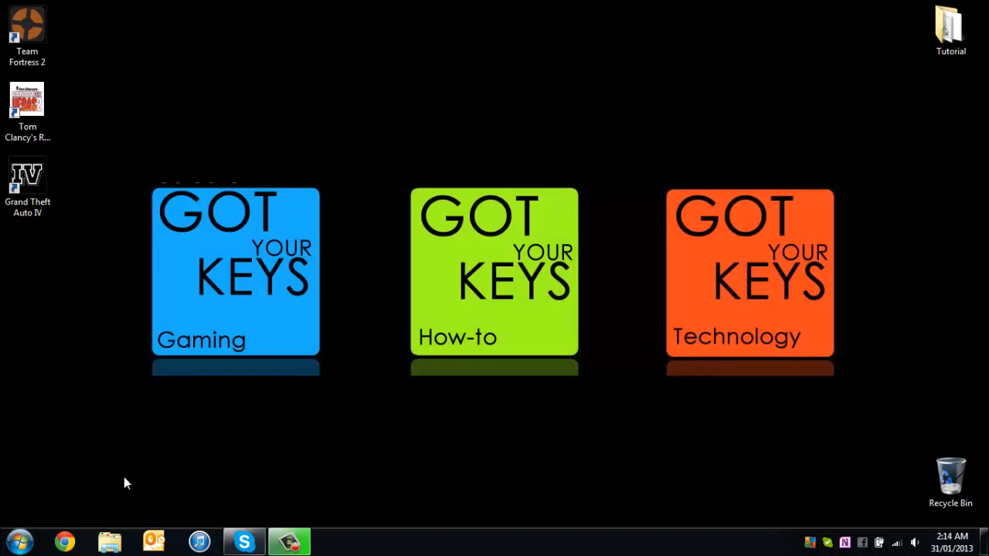
{"action": "left_click_drag", "start_coordinate": [942, 38], "coordinate": [472, 135]}
{"action": "double_click", "coordinate": [473, 124]}
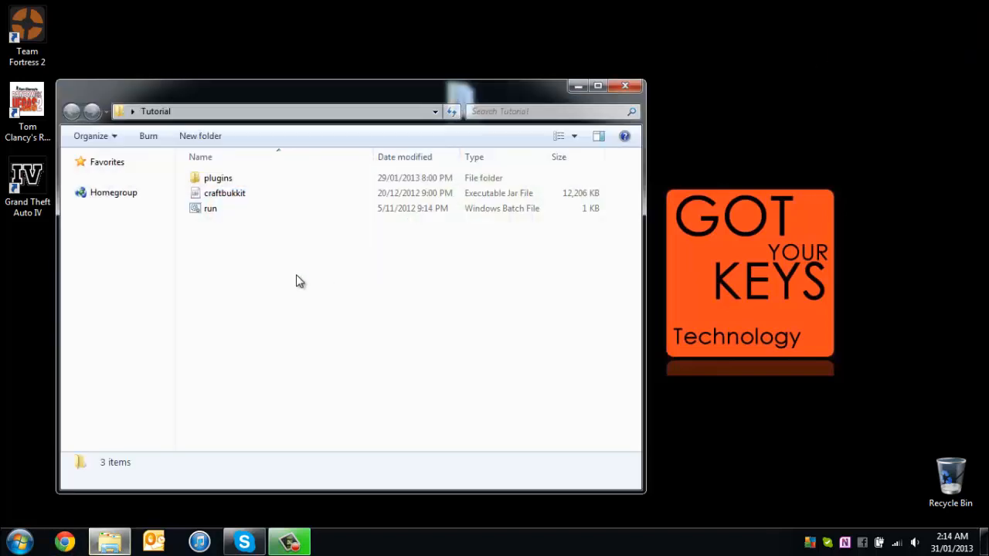
{"action": "left_click", "coordinate": [266, 193]}
{"action": "left_click", "coordinate": [255, 239]}
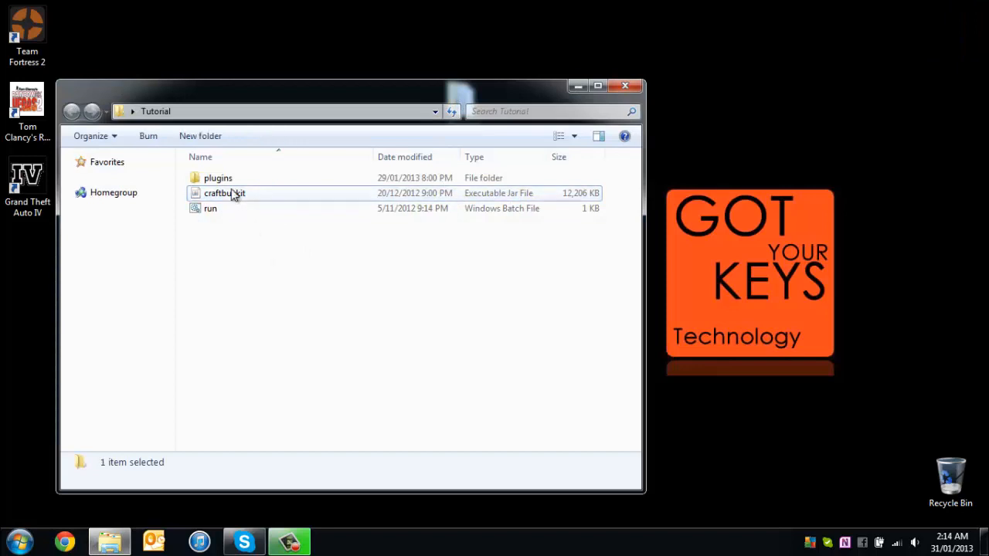
Look through the server plugins in the plugins folder and return to the Tutorial folder.
{"action": "left_click", "coordinate": [230, 177]}
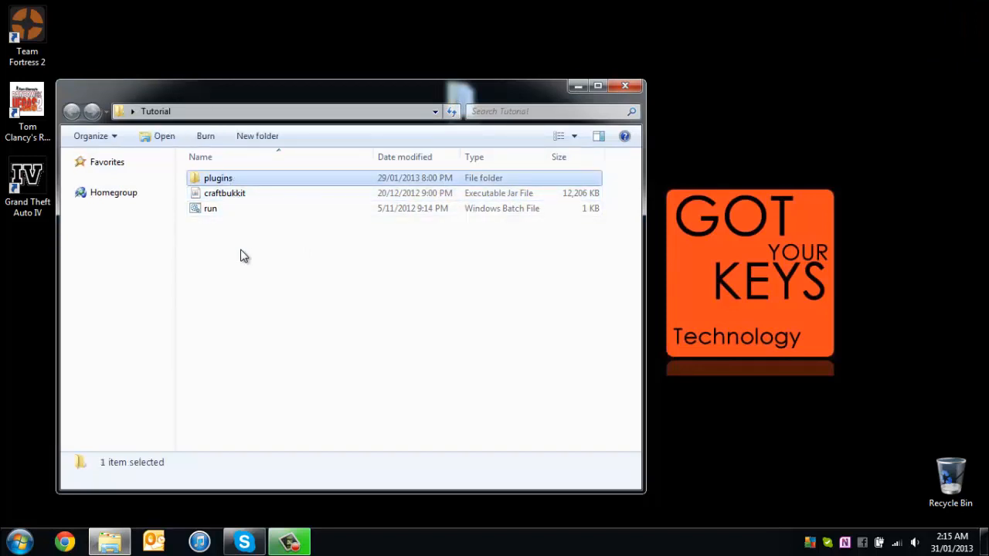
{"action": "left_click", "coordinate": [240, 256]}
{"action": "double_click", "coordinate": [226, 174]}
{"action": "scroll", "coordinate": [254, 363], "scroll_direction": "down", "scroll_amount": 1}
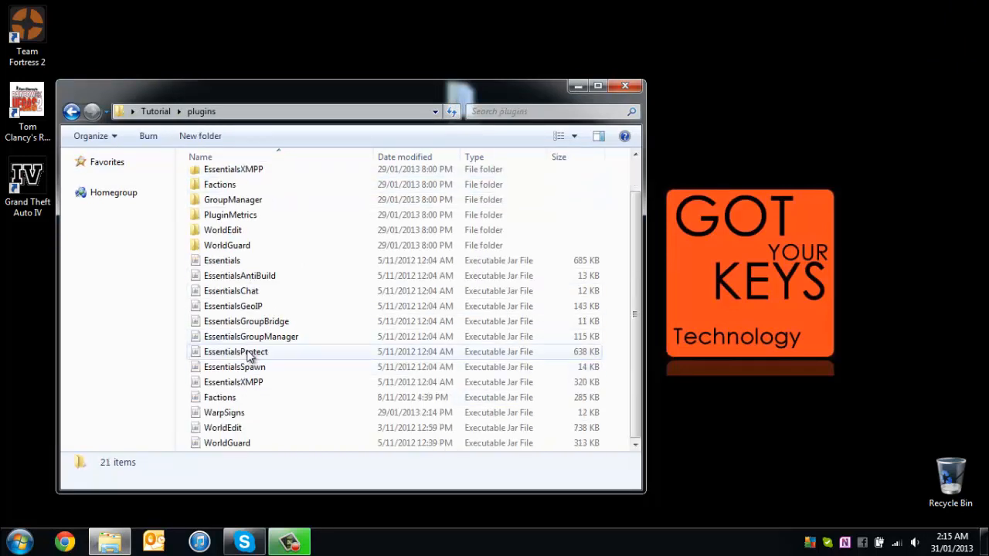
{"action": "left_click", "coordinate": [71, 111]}
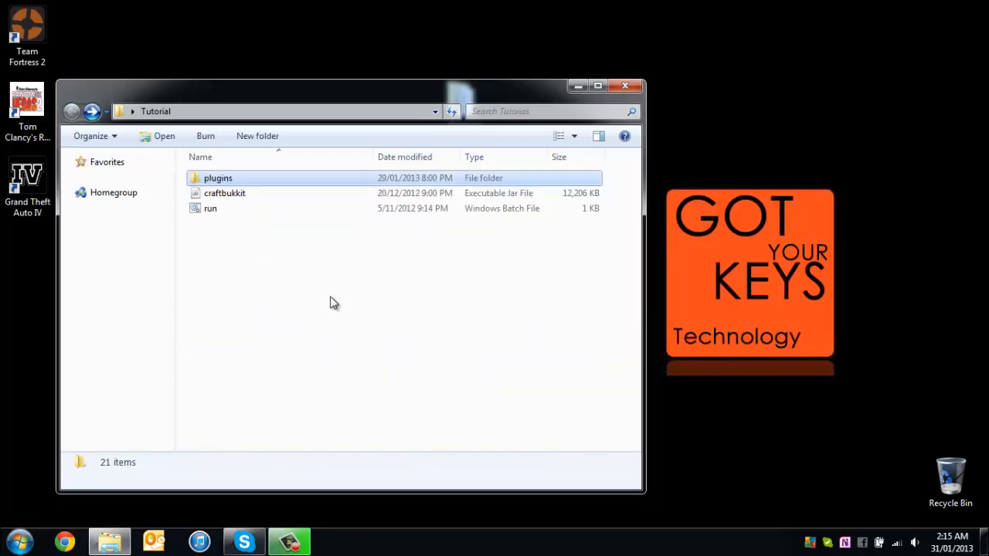
{"action": "right_click", "coordinate": [214, 215]}
{"action": "left_click", "coordinate": [243, 203]}
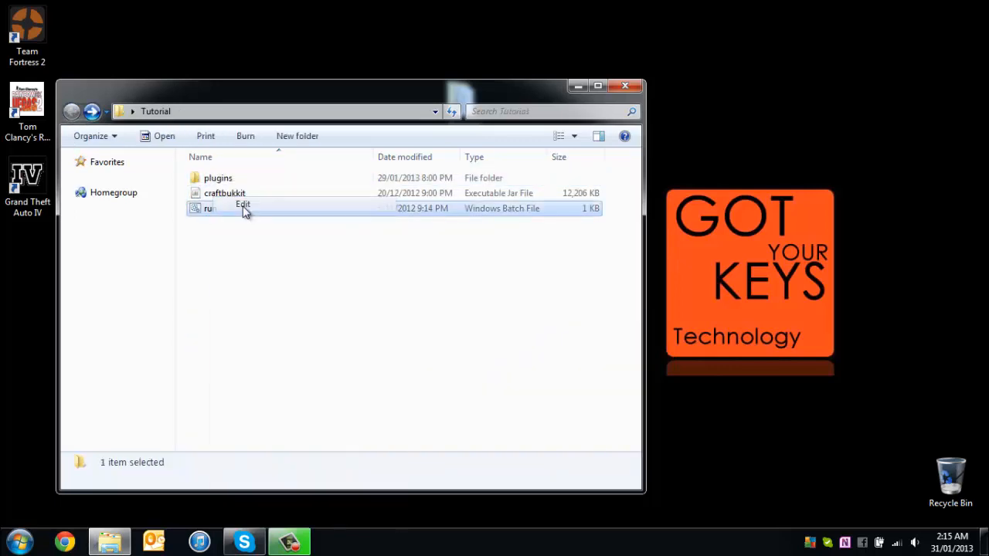
{"action": "left_click", "coordinate": [916, 77]}
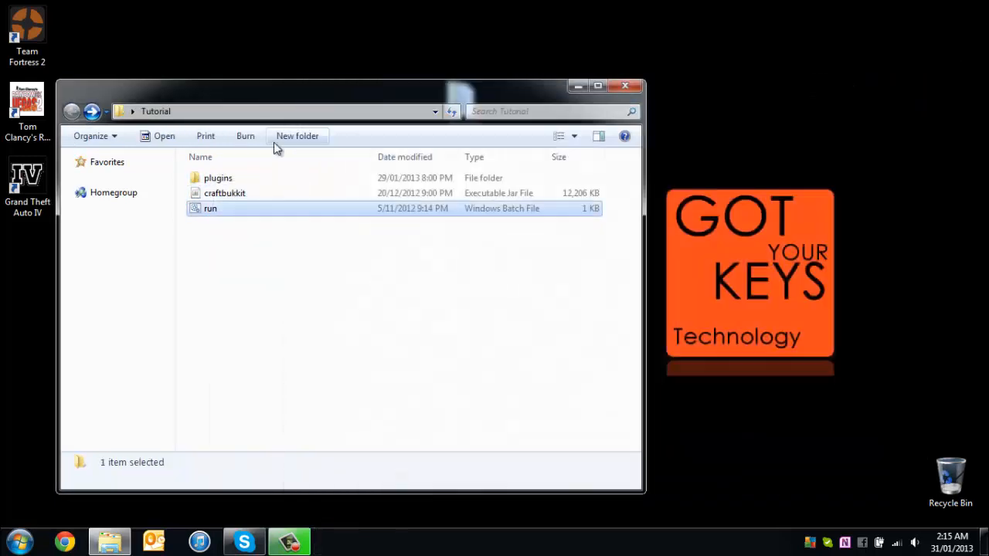
Open the run batch file in Notepad++, examine its launch script and close the editor.
{"action": "right_click", "coordinate": [196, 218]}
{"action": "left_click", "coordinate": [242, 267]}
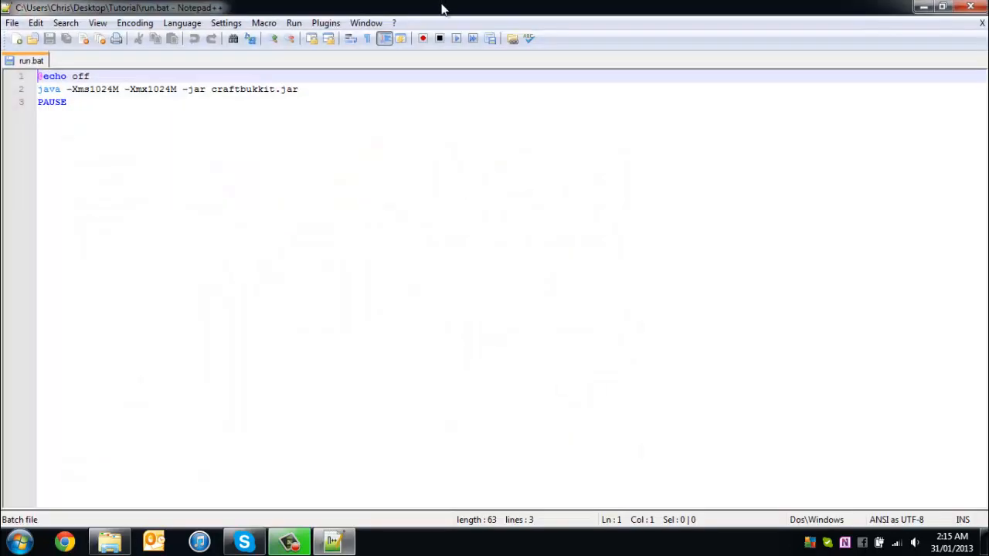
{"action": "left_click_drag", "start_coordinate": [442, 9], "coordinate": [533, 70]}
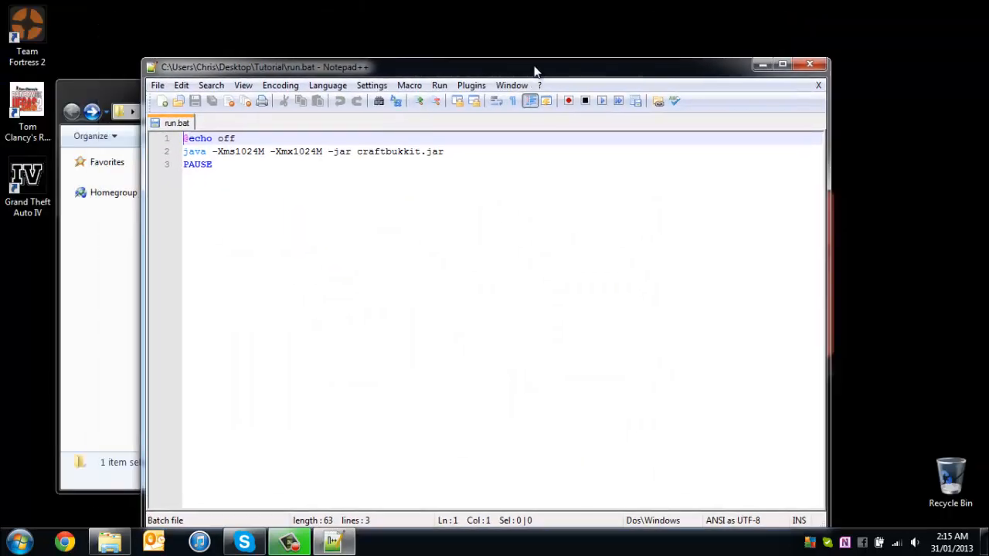
{"action": "left_click_drag", "start_coordinate": [452, 165], "coordinate": [241, 132]}
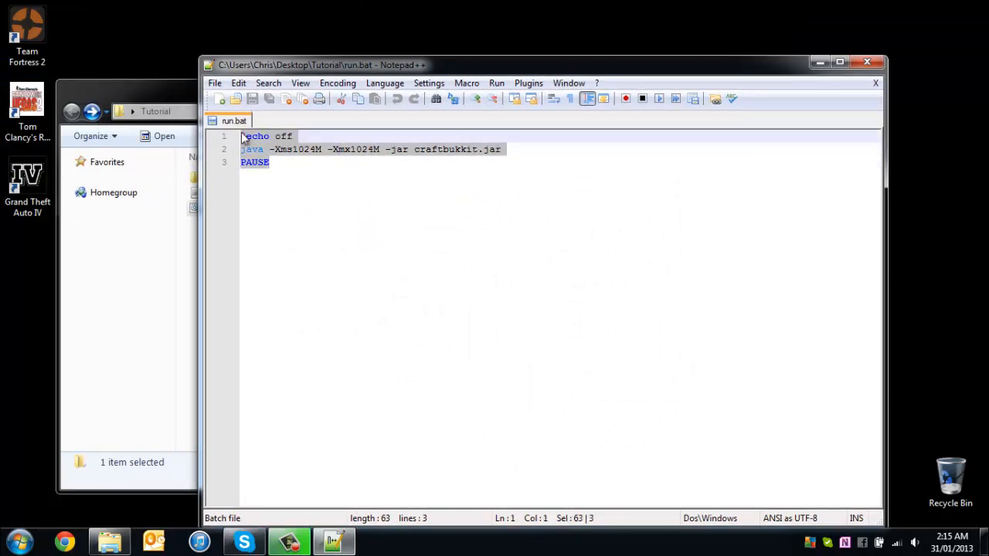
{"action": "left_click", "coordinate": [336, 203]}
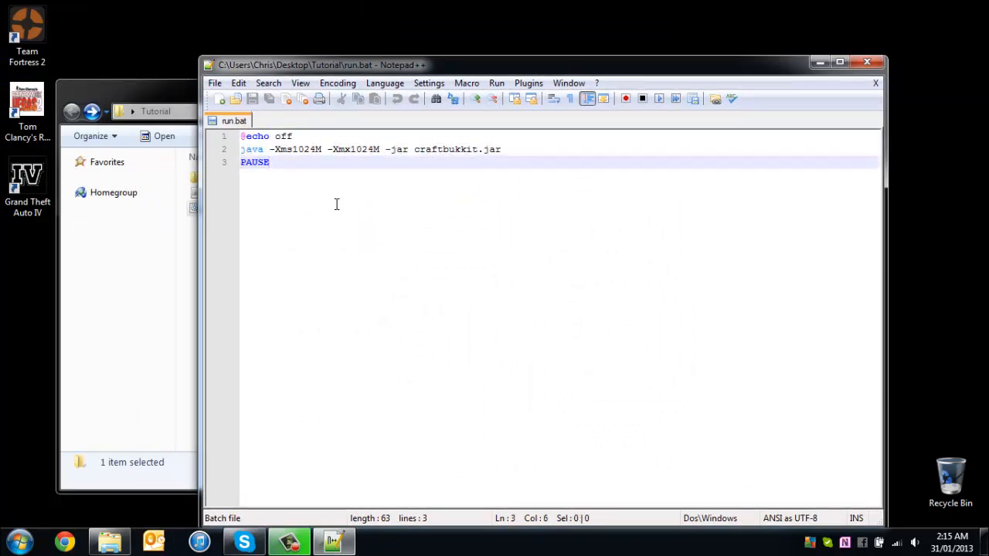
{"action": "left_click_drag", "start_coordinate": [470, 169], "coordinate": [241, 132]}
{"action": "left_click", "coordinate": [395, 201]}
{"action": "left_click_drag", "start_coordinate": [418, 167], "coordinate": [194, 133]}
{"action": "left_click", "coordinate": [387, 205]}
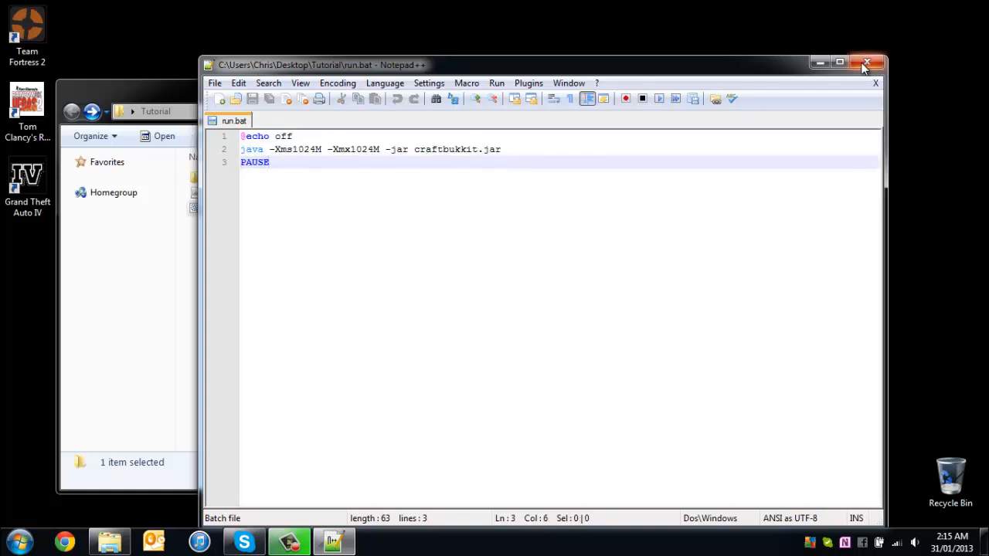
{"action": "left_click", "coordinate": [865, 64]}
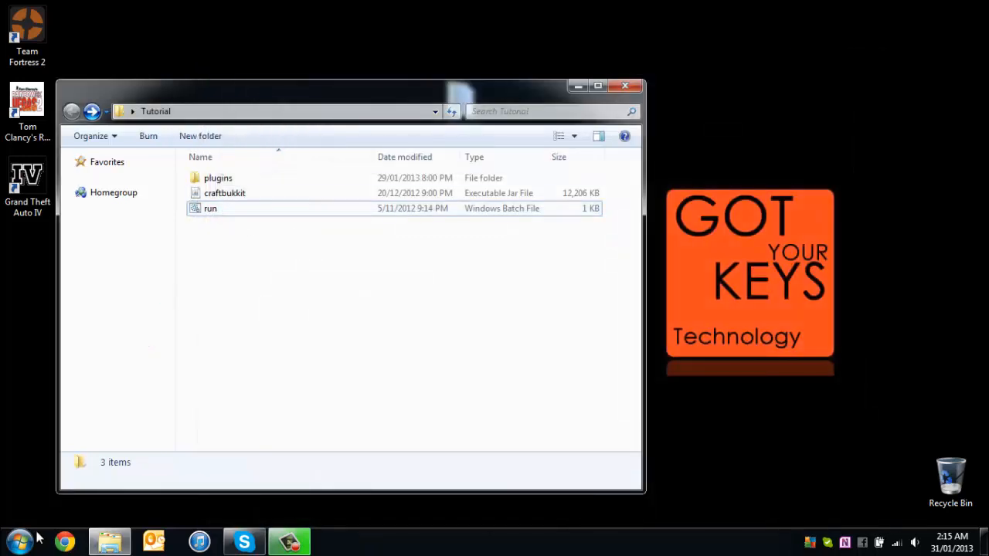
Open the run batch file in Notepad, copy its entire script and close it.
{"action": "left_click", "coordinate": [27, 540]}
{"action": "left_click", "coordinate": [358, 282]}
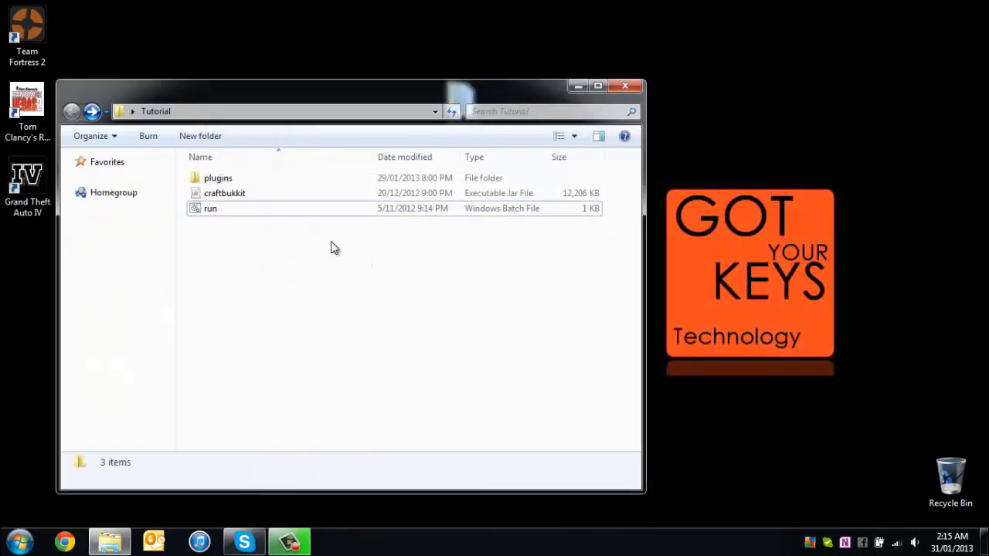
{"action": "right_click", "coordinate": [213, 213]}
{"action": "left_click", "coordinate": [256, 210]}
{"action": "key", "text": "ctrl+a"}
{"action": "key", "text": "ctrl+c"}
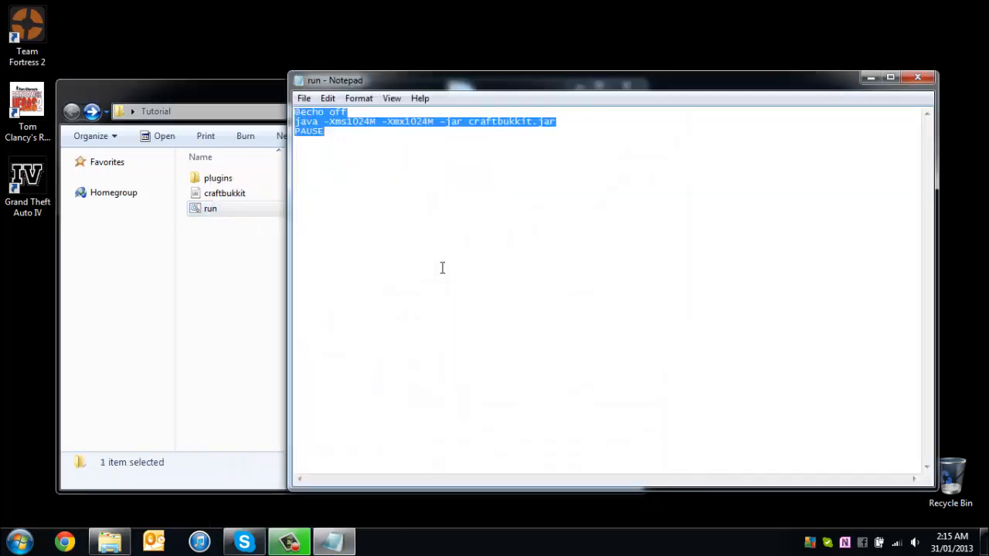
{"action": "left_click", "coordinate": [927, 79]}
Start a new Notepad document and paste the copied launch script into it.
{"action": "key", "text": "super"}
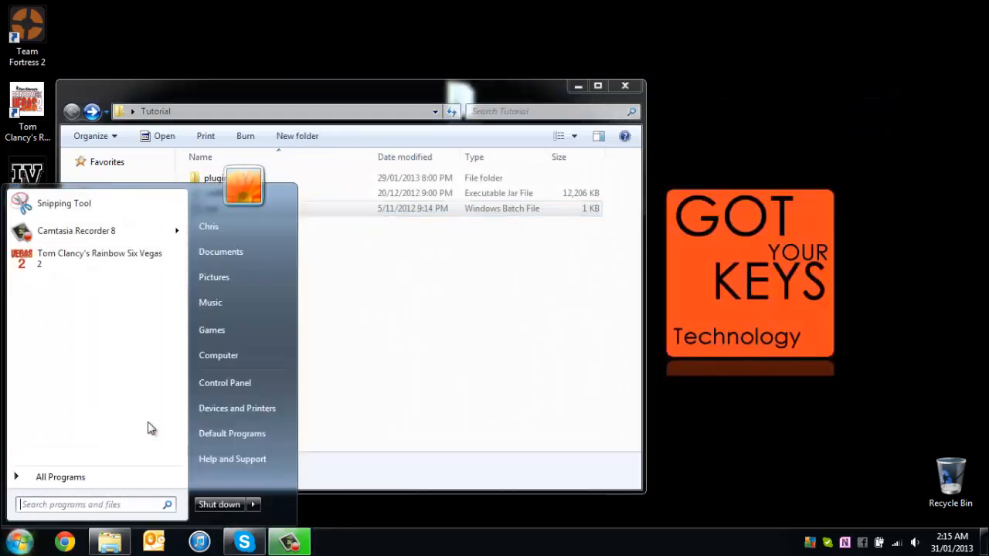
{"action": "type", "text": "not"}
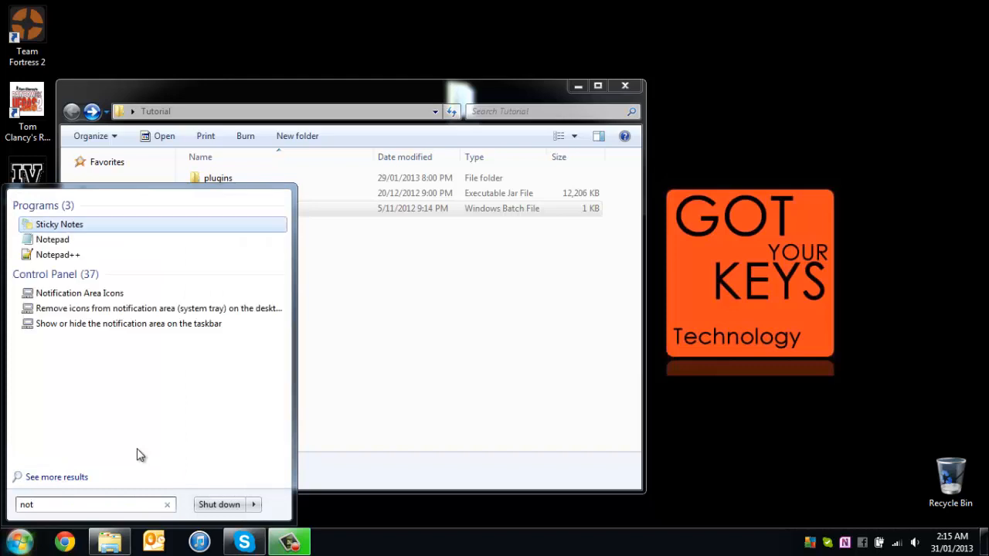
{"action": "key", "text": "Down"}
{"action": "key", "text": "Return"}
{"action": "key", "text": "ctrl+v"}
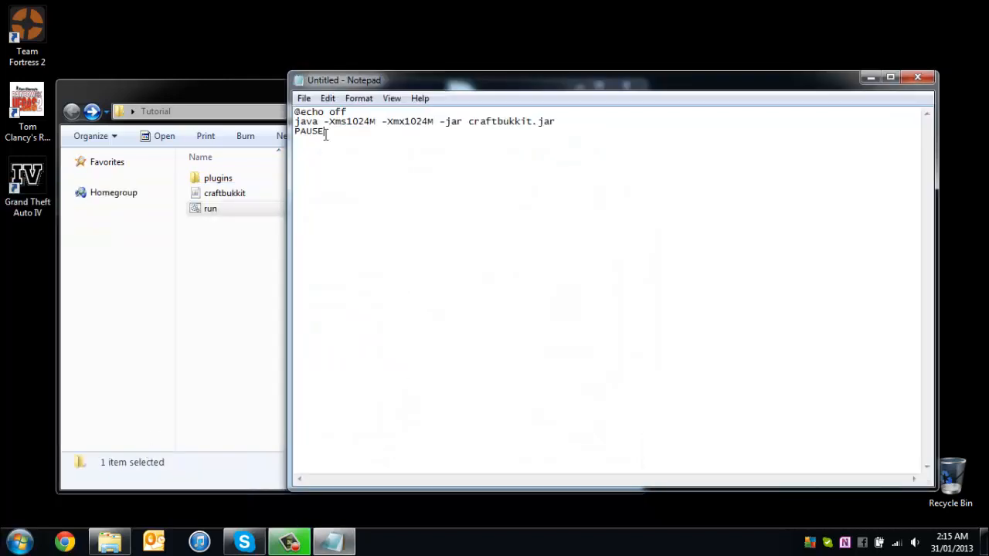
Save the new script to the Desktop as run.bat with the file type All Files, and close Notepad.
{"action": "left_click", "coordinate": [304, 99]}
{"action": "left_click", "coordinate": [333, 161]}
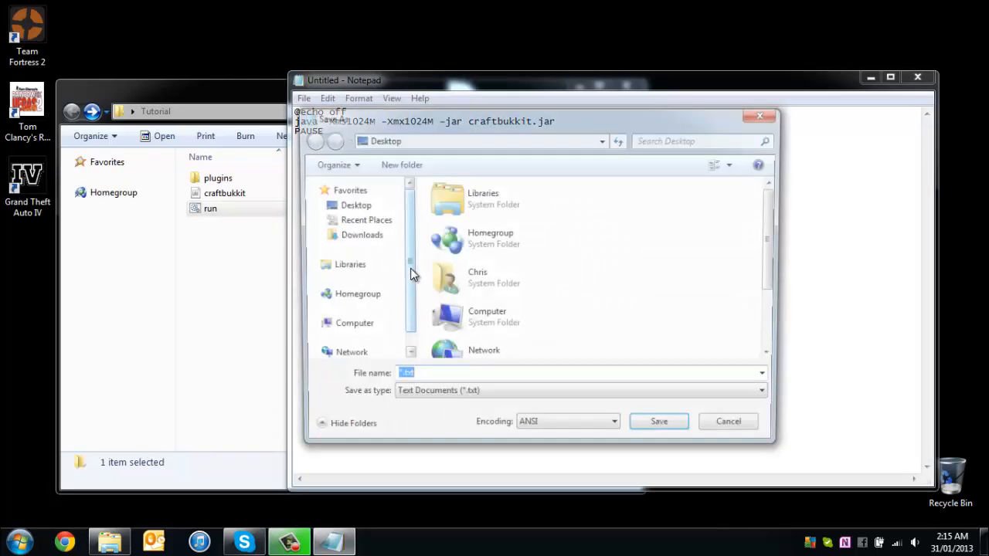
{"action": "left_click", "coordinate": [483, 398]}
{"action": "left_click", "coordinate": [440, 423]}
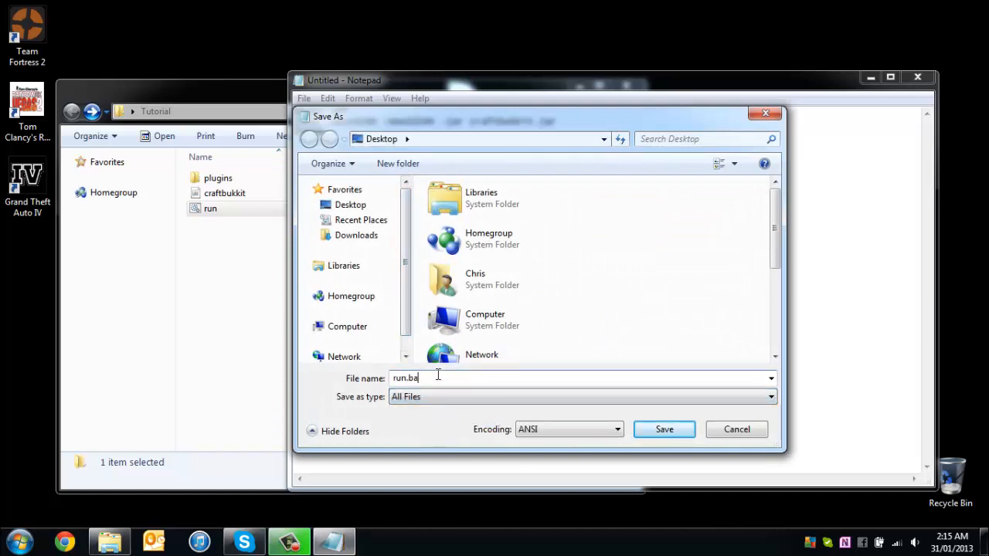
{"action": "left_click", "coordinate": [665, 430]}
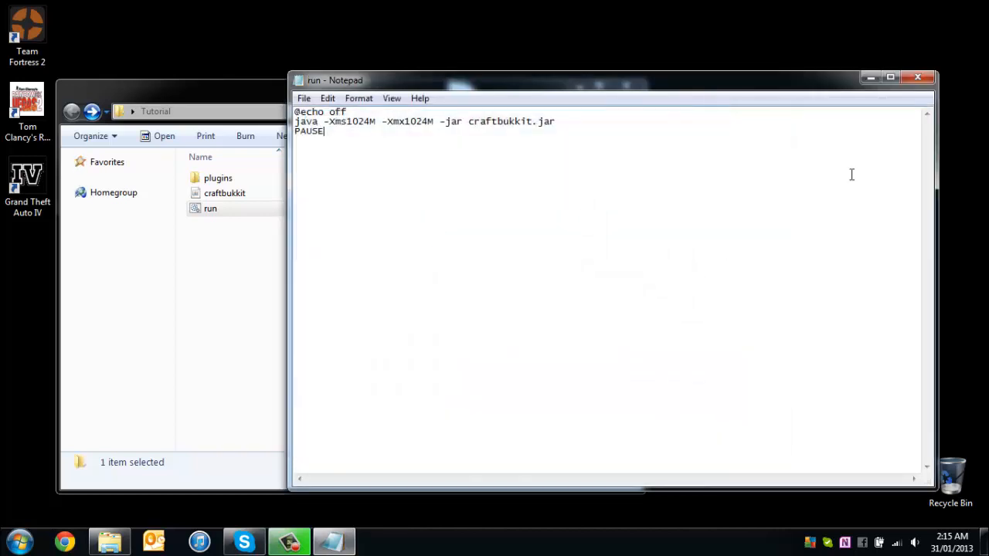
{"action": "left_click", "coordinate": [915, 79]}
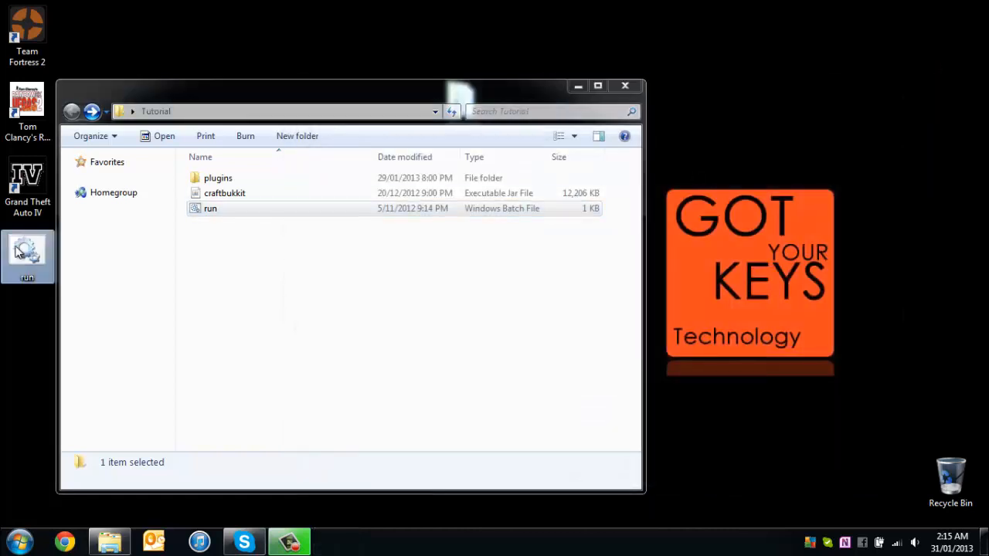
Delete the run batch file from the desktop and empty the Recycle Bin.
{"action": "key", "text": "Delete"}
{"action": "key", "text": "Return"}
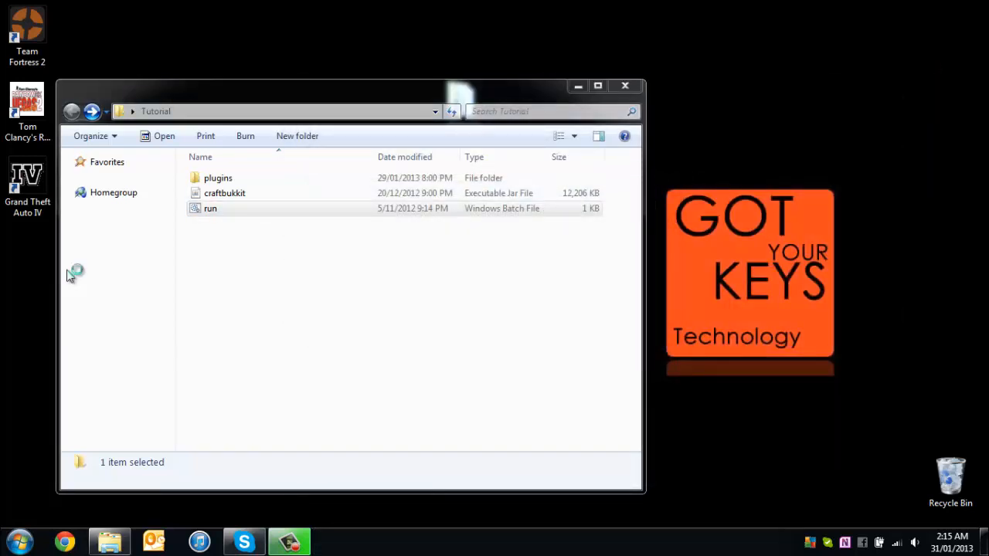
{"action": "right_click", "coordinate": [947, 488]}
{"action": "left_click", "coordinate": [914, 404]}
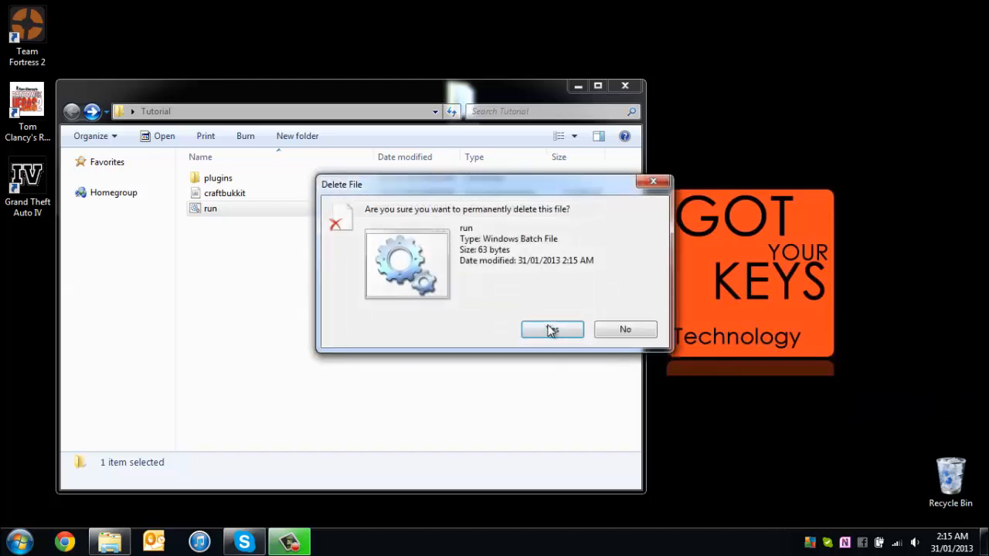
{"action": "left_click", "coordinate": [551, 331]}
{"action": "left_click", "coordinate": [256, 322]}
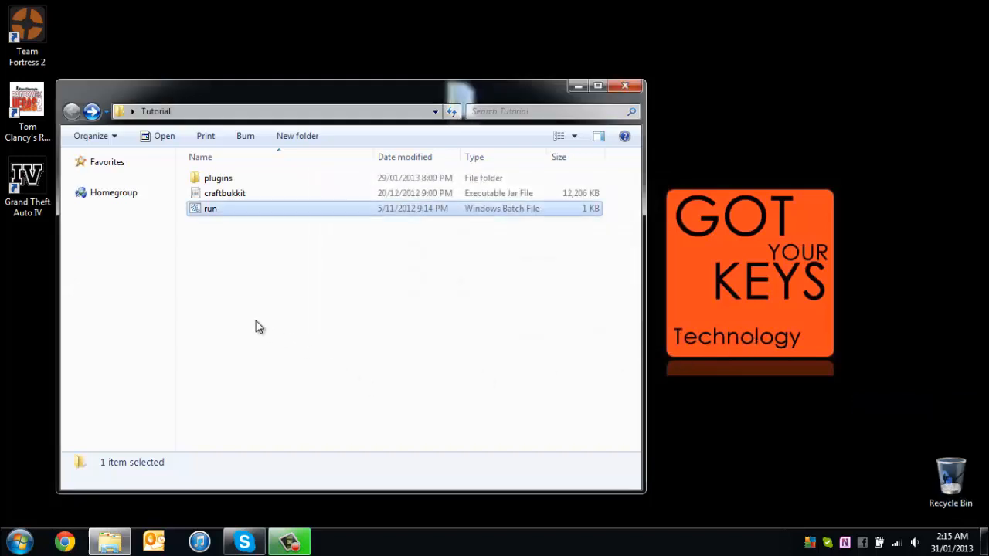
{"action": "left_click", "coordinate": [271, 191]}
{"action": "left_click", "coordinate": [260, 210], "text": "ctrl"}
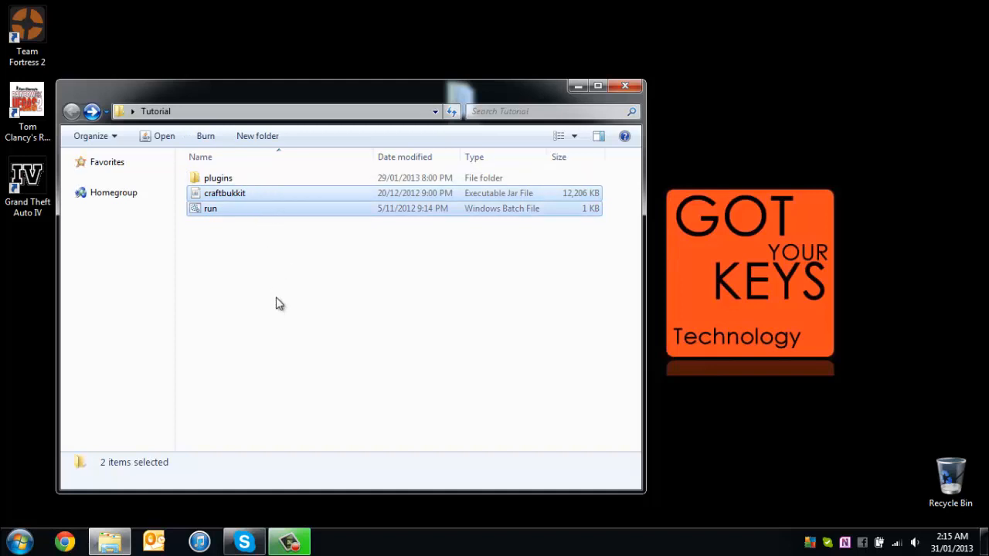
{"action": "left_click", "coordinate": [237, 193]}
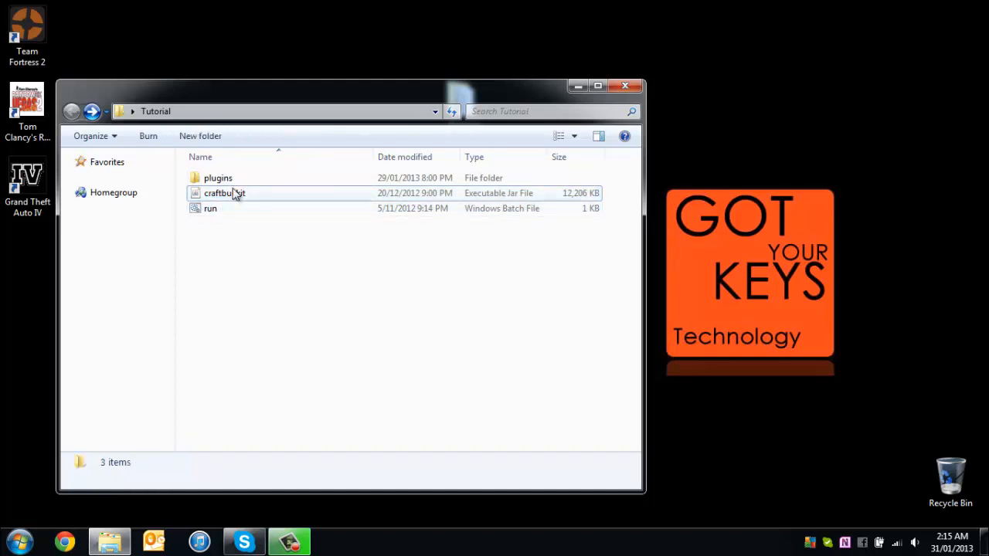
{"action": "left_click", "coordinate": [258, 268]}
{"action": "left_click", "coordinate": [202, 210]}
{"action": "left_click", "coordinate": [239, 268]}
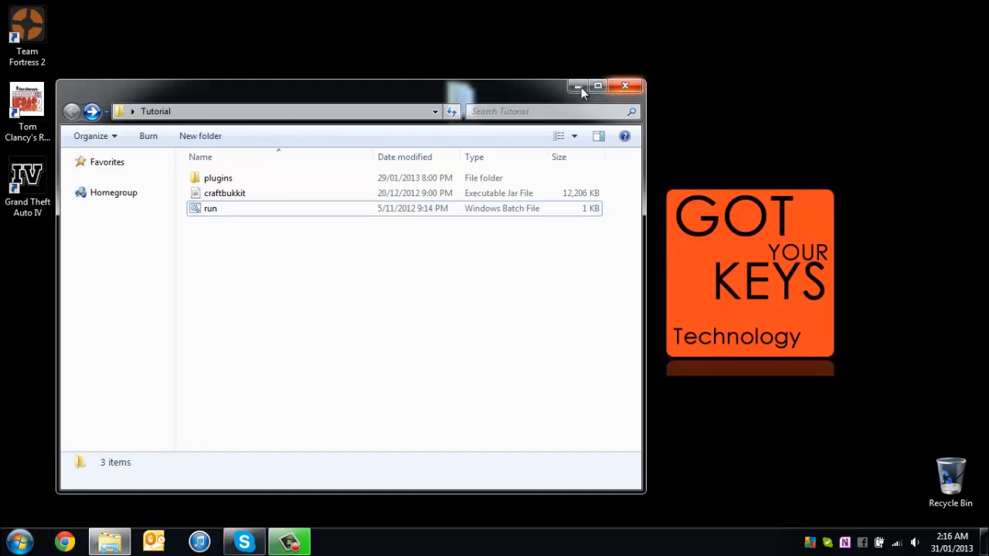
{"action": "left_click_drag", "start_coordinate": [344, 258], "coordinate": [271, 187]}
{"action": "left_click", "coordinate": [345, 241]}
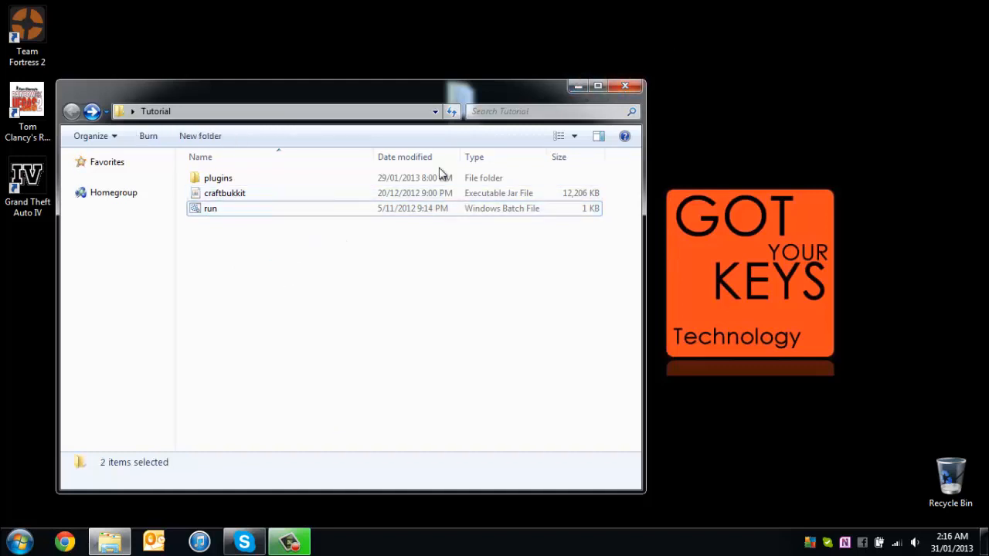
Minimize the Tutorial folder window, switch to Chrome and load the router's page at 10.0.0.138.
{"action": "left_click", "coordinate": [577, 85]}
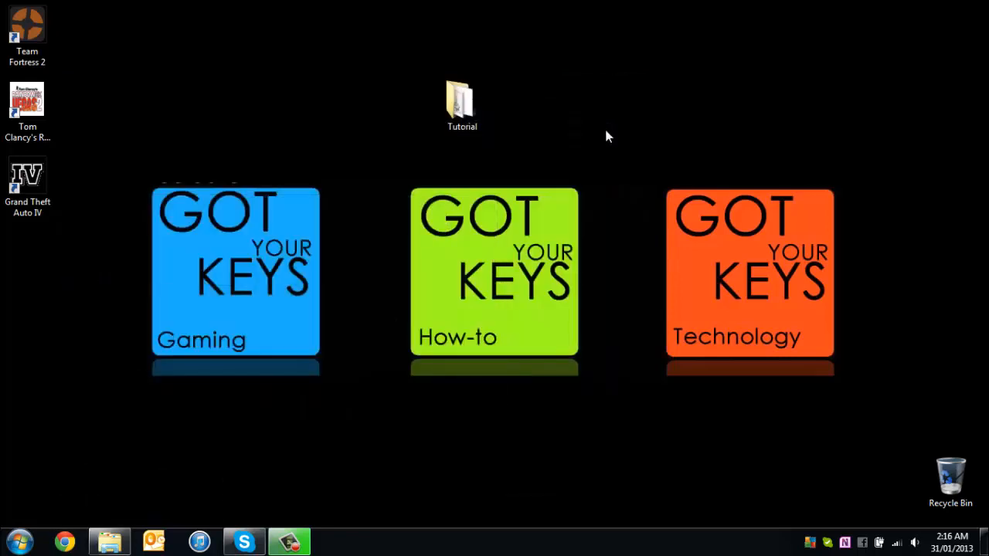
{"action": "left_click", "coordinate": [65, 540]}
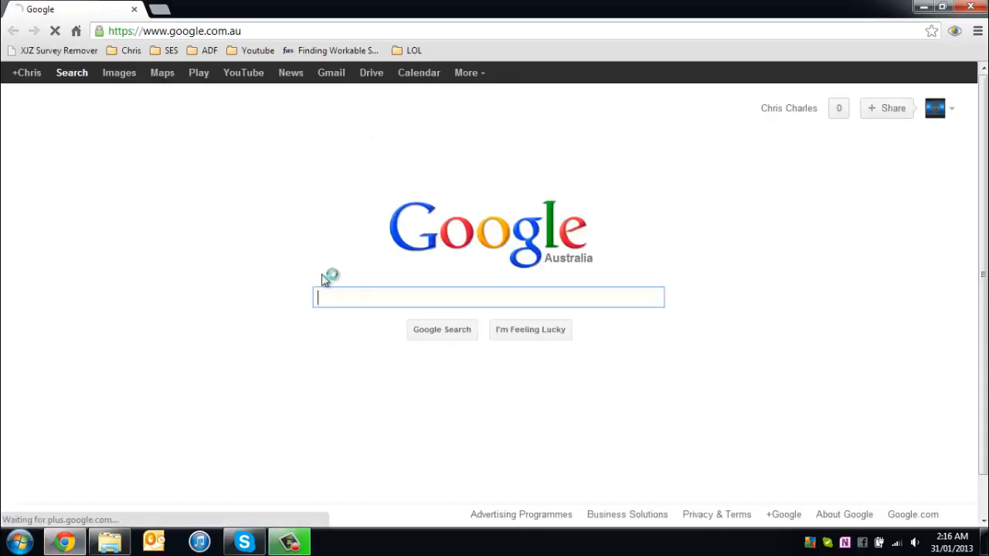
{"action": "left_click", "coordinate": [271, 31]}
{"action": "type", "text": "10.0.0.138"}
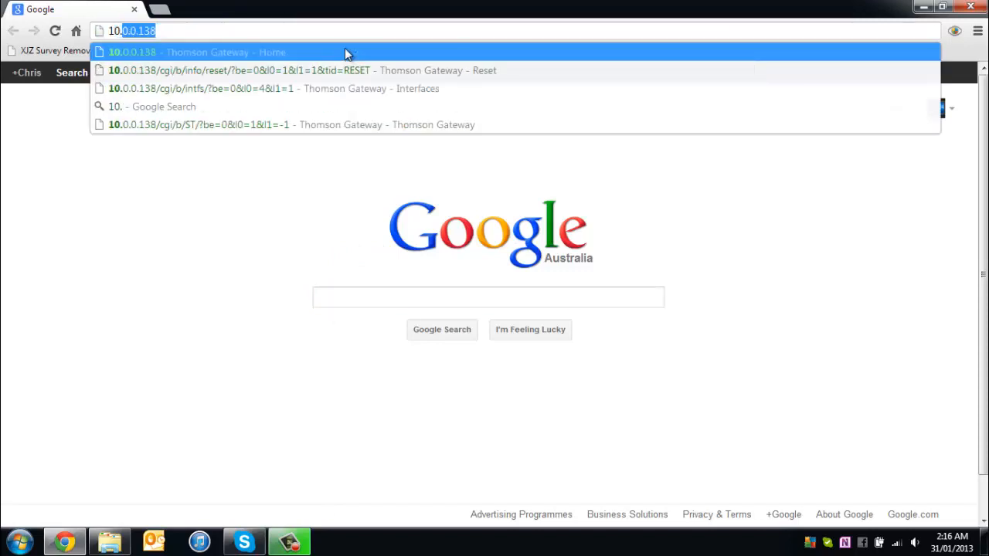
{"action": "left_click", "coordinate": [344, 54]}
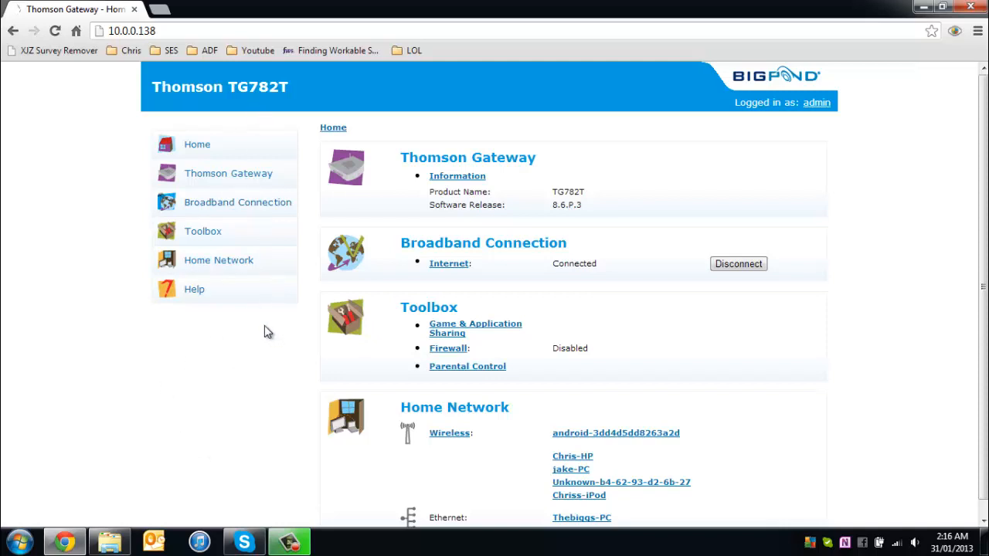
Run ipconfig in a Command Prompt to check the default gateway address, and close the window.
{"action": "left_click", "coordinate": [163, 32]}
{"action": "left_click", "coordinate": [126, 32]}
{"action": "key", "text": "super"}
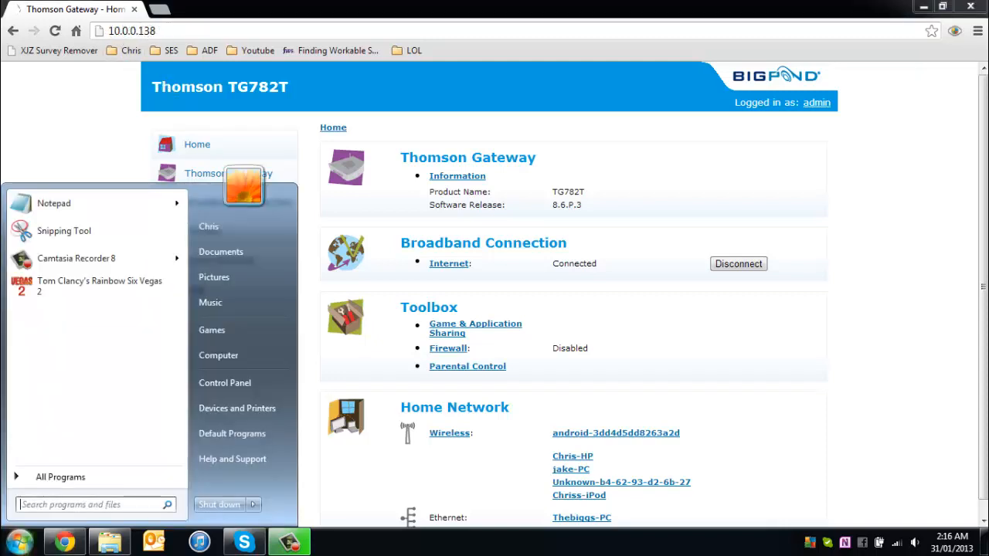
{"action": "type", "text": "cmd"}
{"action": "key", "text": "Return"}
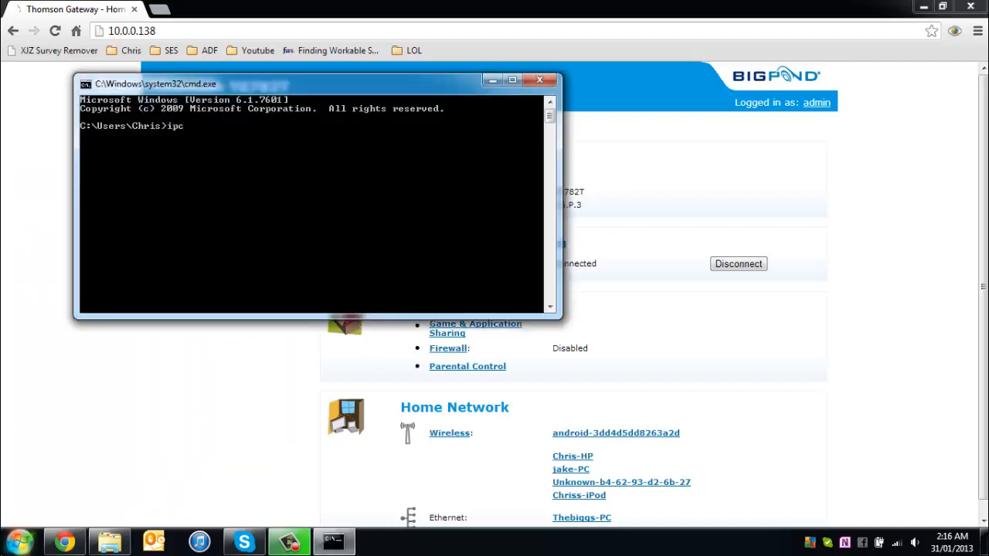
{"action": "key", "text": "Return"}
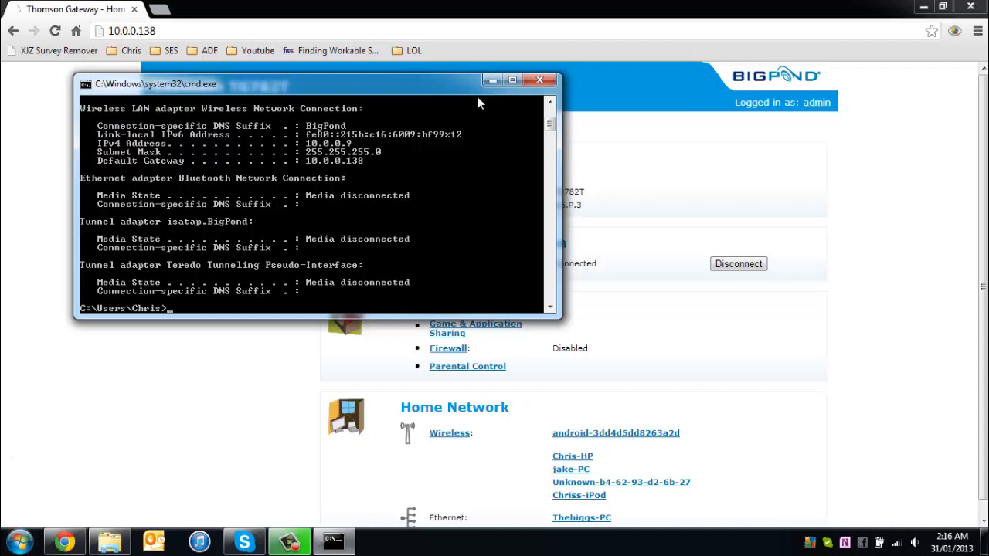
{"action": "left_click", "coordinate": [539, 80]}
{"action": "left_click", "coordinate": [134, 30]}
{"action": "left_click", "coordinate": [283, 75]}
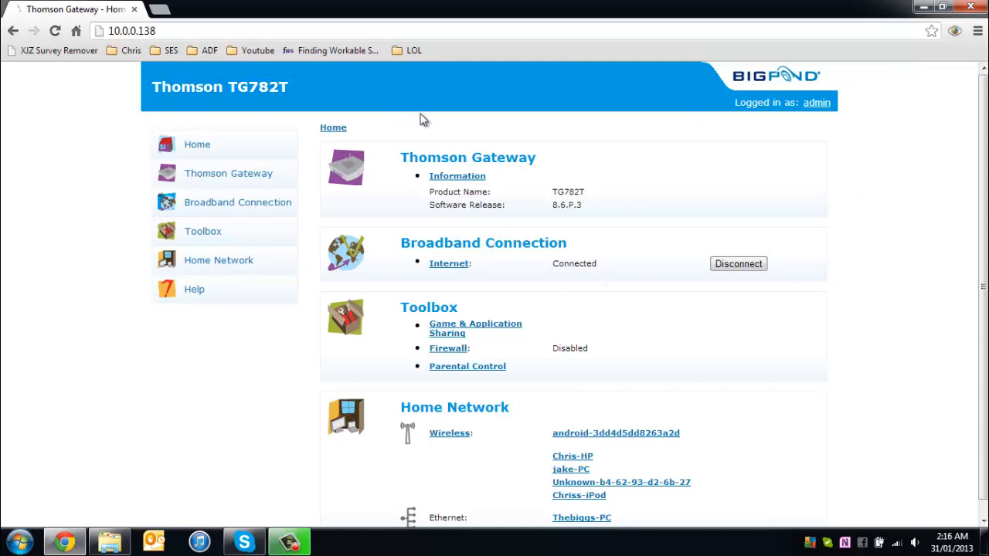
Open Game & Application Sharing in the router's Toolbox and start creating a new game or application.
{"action": "left_click", "coordinate": [202, 236]}
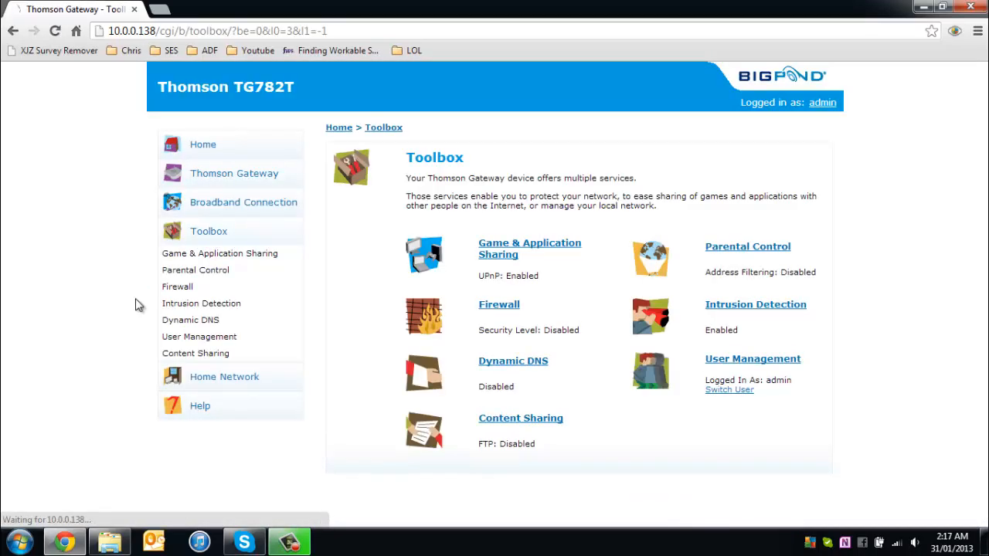
{"action": "left_click", "coordinate": [259, 260]}
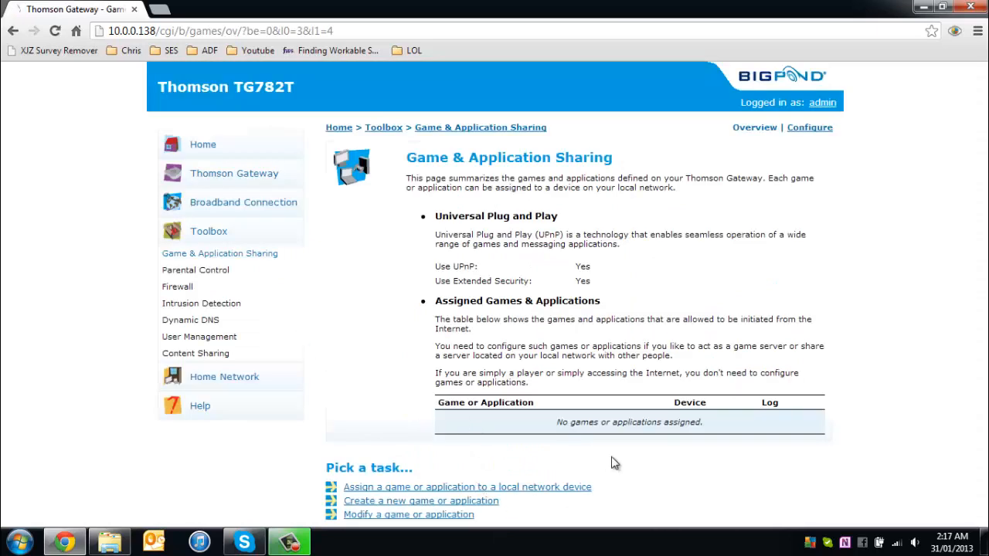
{"action": "left_click_drag", "start_coordinate": [591, 426], "coordinate": [363, 428]}
{"action": "left_click", "coordinate": [568, 424]}
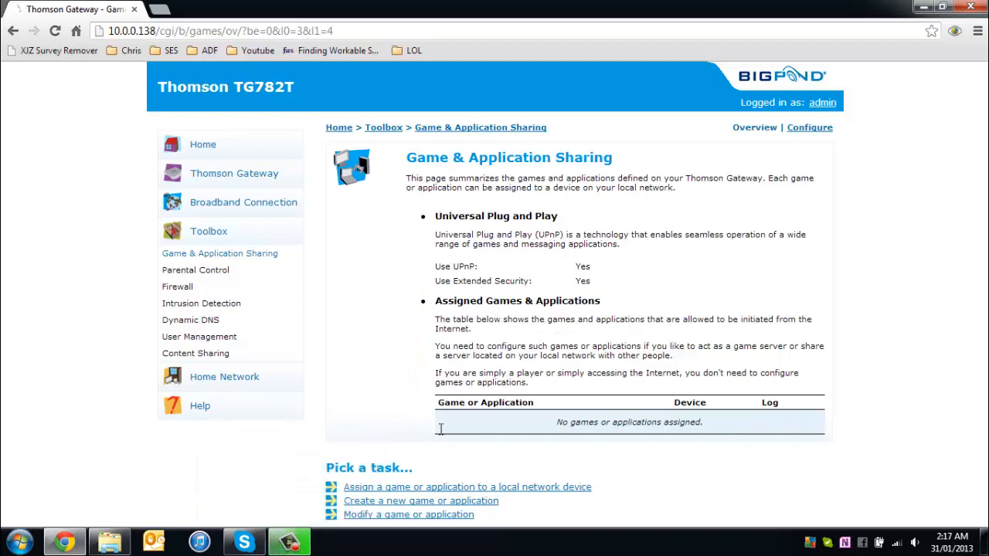
{"action": "left_click", "coordinate": [408, 502]}
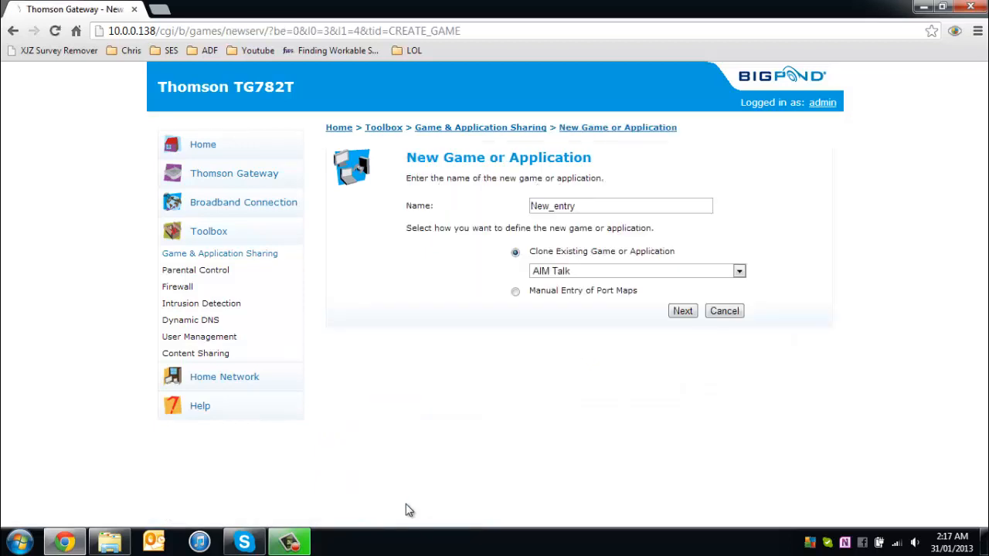
Name the new game or application entry Minecraft1.
{"action": "left_click_drag", "start_coordinate": [603, 206], "coordinate": [468, 219]}
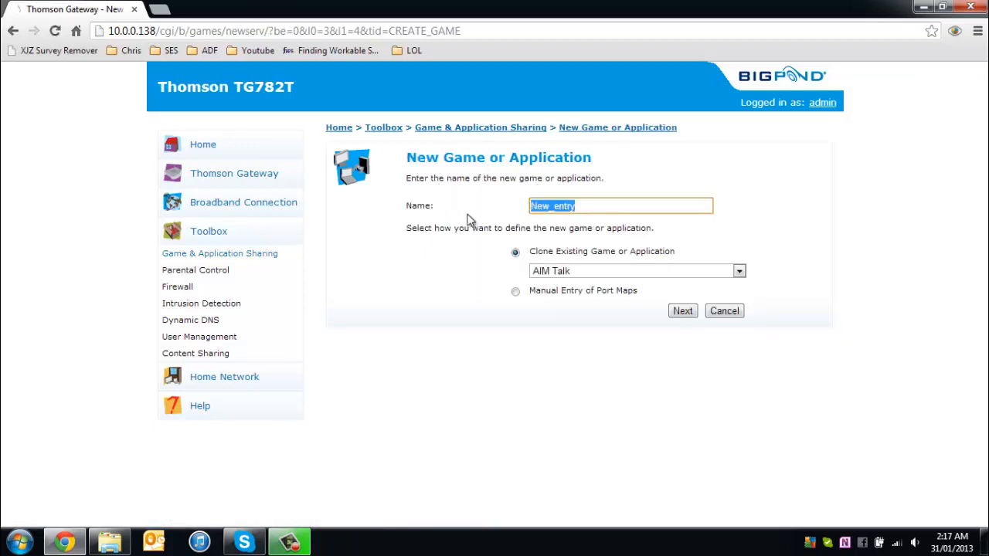
{"action": "type", "text": "M"}
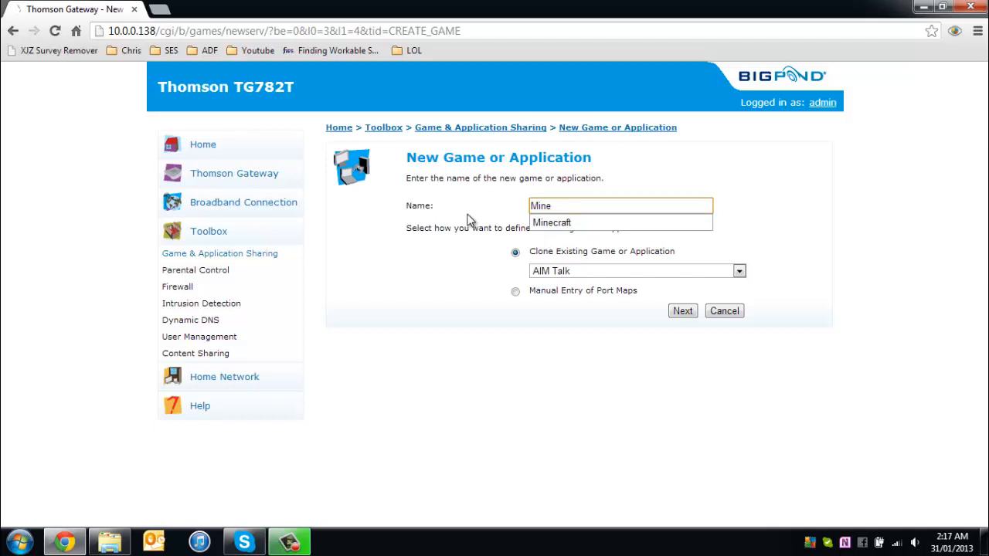
{"action": "type", "text": "ine"}
{"action": "key", "text": "Down"}
{"action": "key", "text": "Return"}
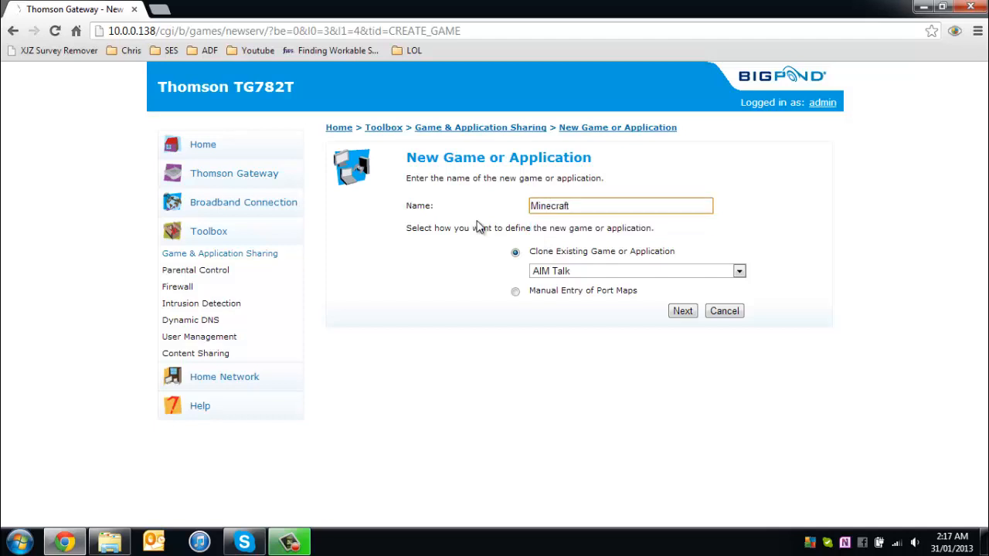
{"action": "type", "text": "1"}
Choose Manual Entry of Port Maps, name the new game or application Tutorial, and continue to its definition page.
{"action": "left_click", "coordinate": [517, 292]}
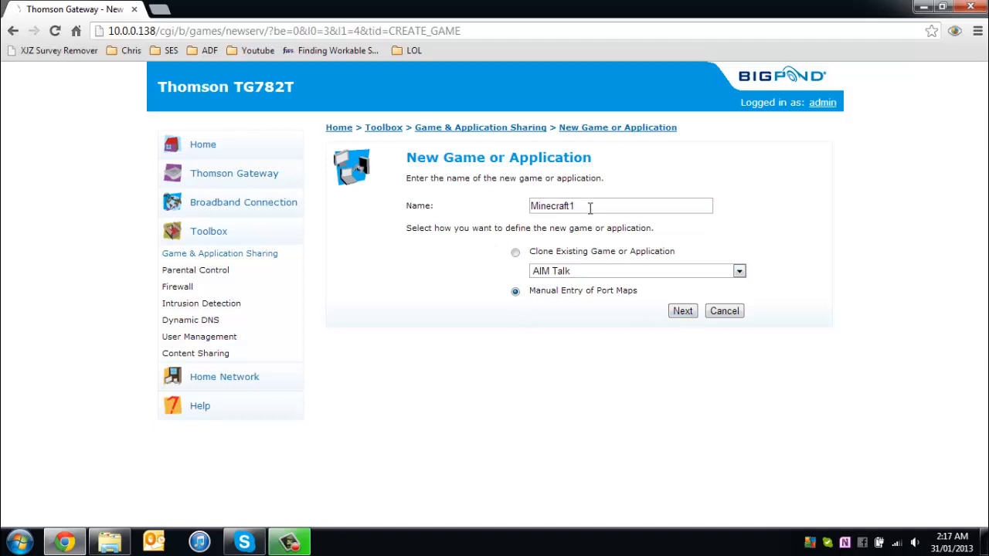
{"action": "left_click_drag", "start_coordinate": [590, 209], "coordinate": [347, 214]}
{"action": "type", "text": "Tutorial"}
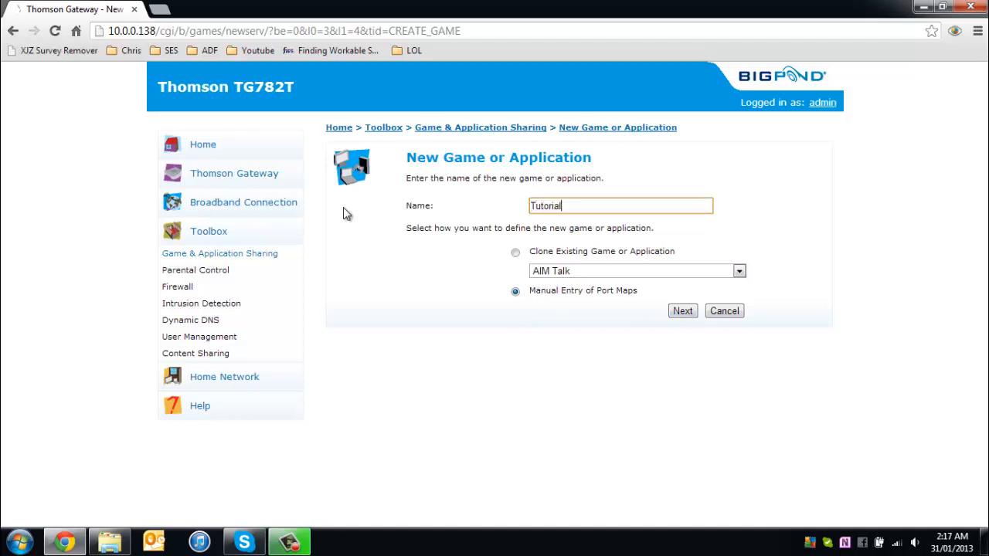
{"action": "left_click", "coordinate": [685, 310]}
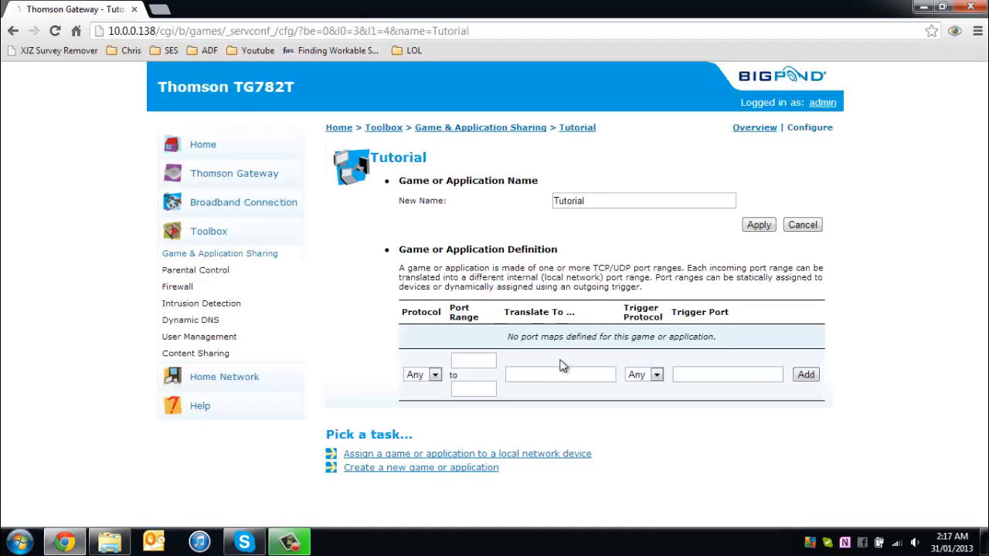
Add a port map for range 25565 to 25565, translated to 25565 with trigger port 25565, to the Tutorial game.
{"action": "left_click", "coordinate": [465, 362]}
{"action": "type", "text": "25565"}
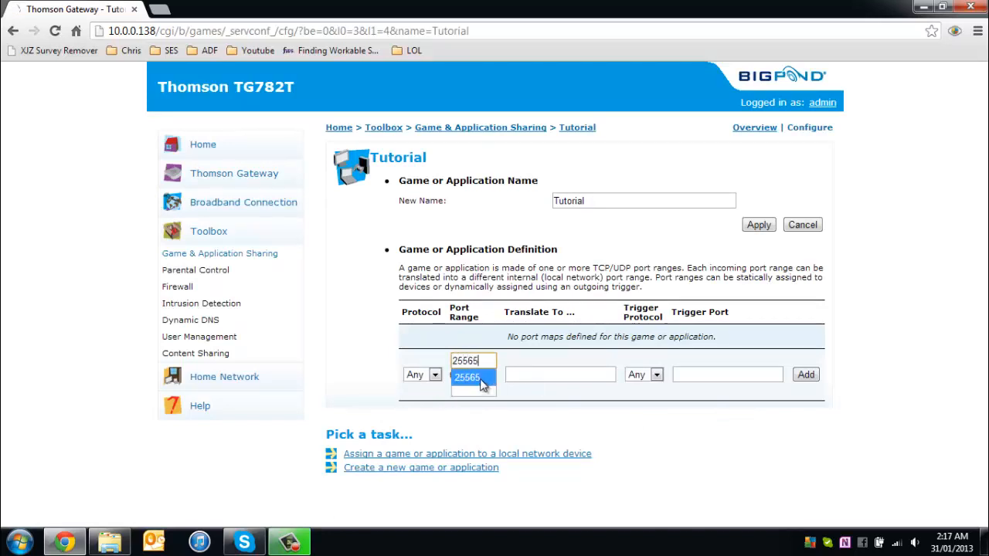
{"action": "left_click", "coordinate": [483, 378]}
{"action": "left_click", "coordinate": [480, 388]}
{"action": "type", "text": "25565"}
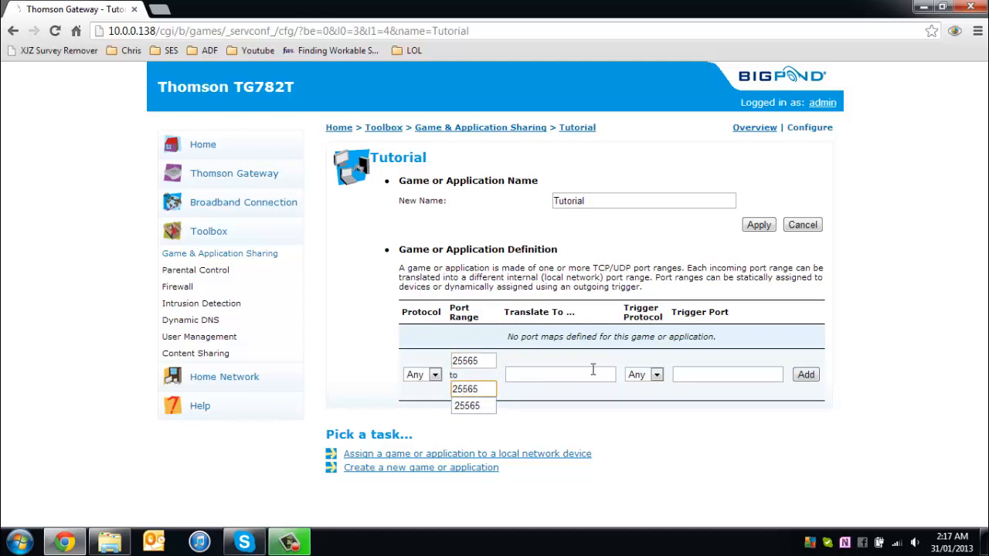
{"action": "left_click", "coordinate": [562, 375]}
{"action": "type", "text": "2556"}
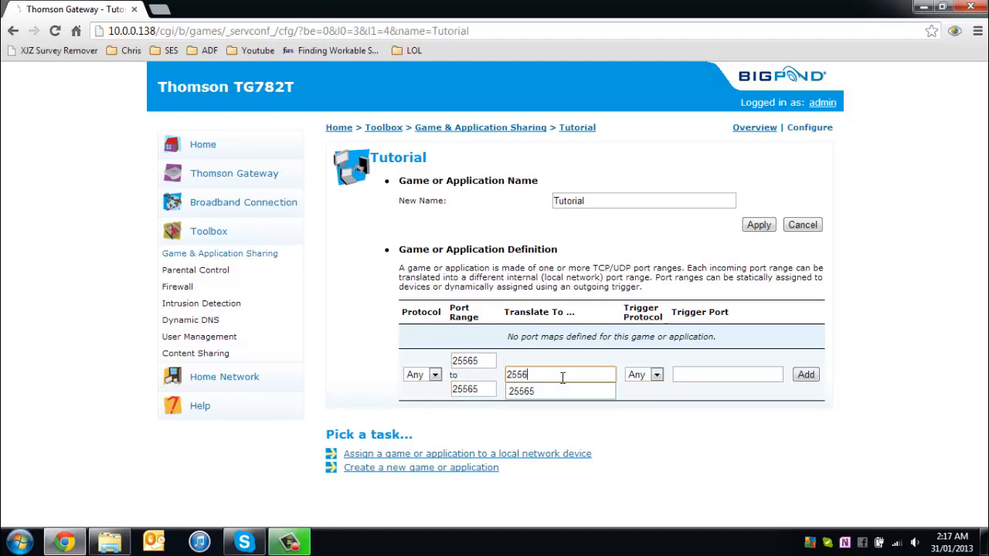
{"action": "type", "text": "5"}
{"action": "left_click", "coordinate": [700, 377]}
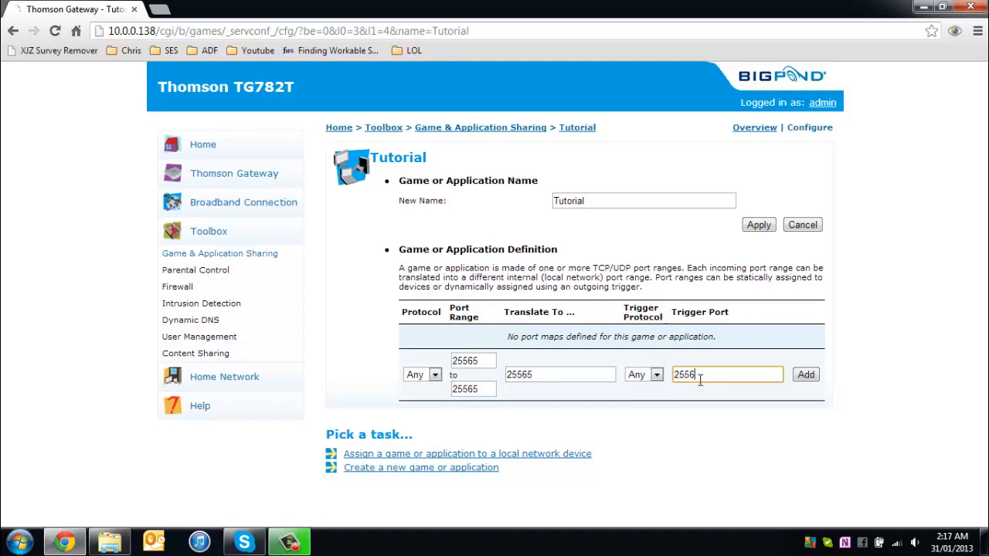
{"action": "type", "text": "25565"}
{"action": "left_click", "coordinate": [807, 377]}
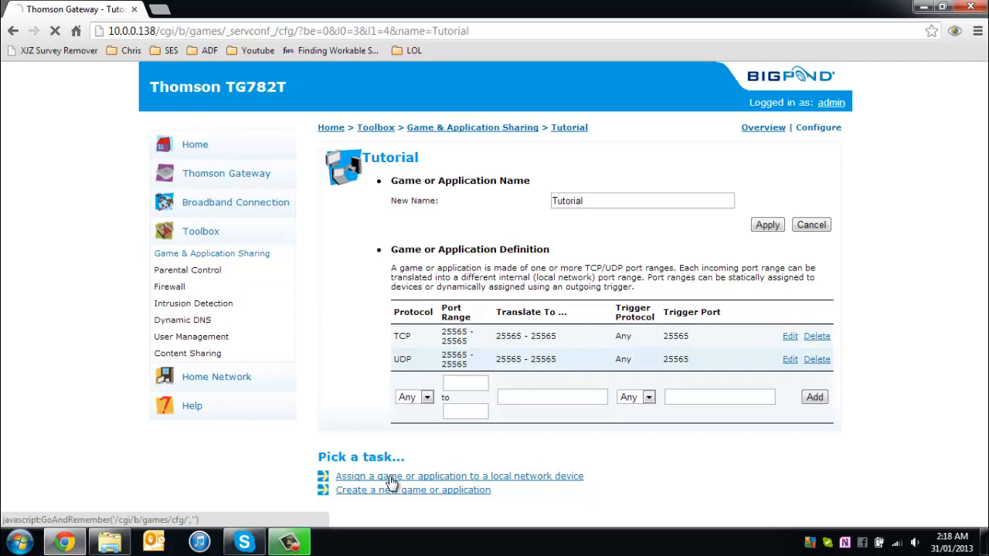
Assign the Tutorial game to the HP computer on the local network, and close the router page.
{"action": "left_click", "coordinate": [392, 482]}
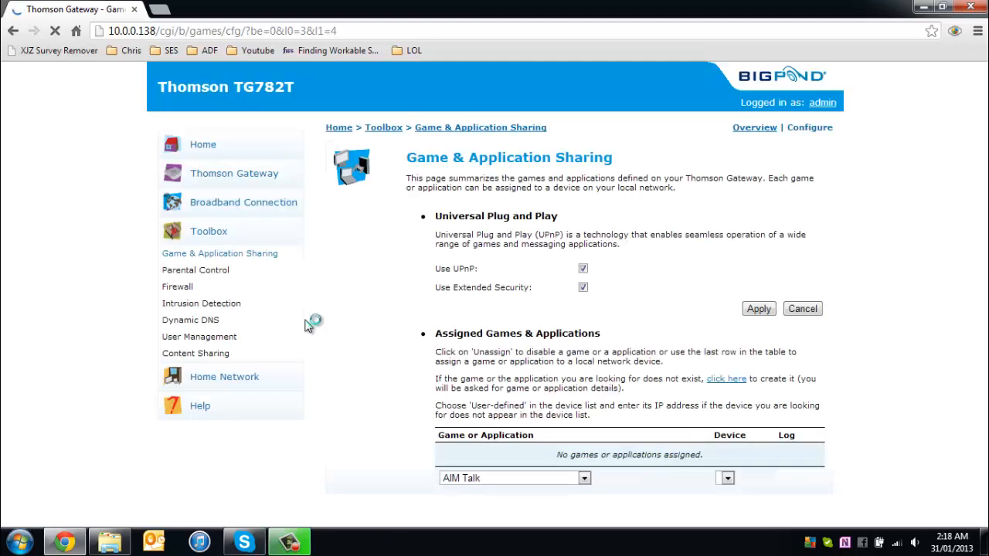
{"action": "scroll", "coordinate": [336, 358], "scroll_direction": "down", "scroll_amount": 1}
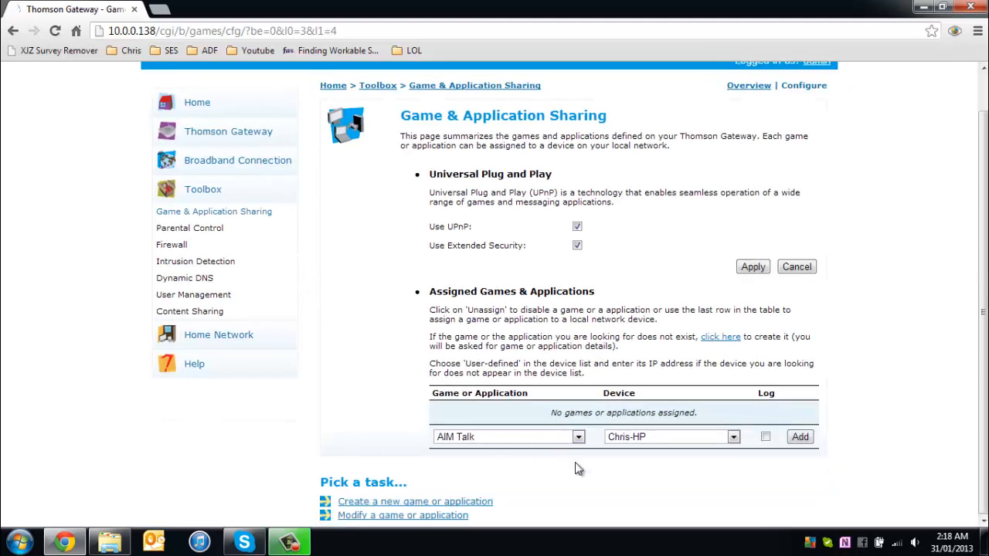
{"action": "left_click", "coordinate": [700, 440]}
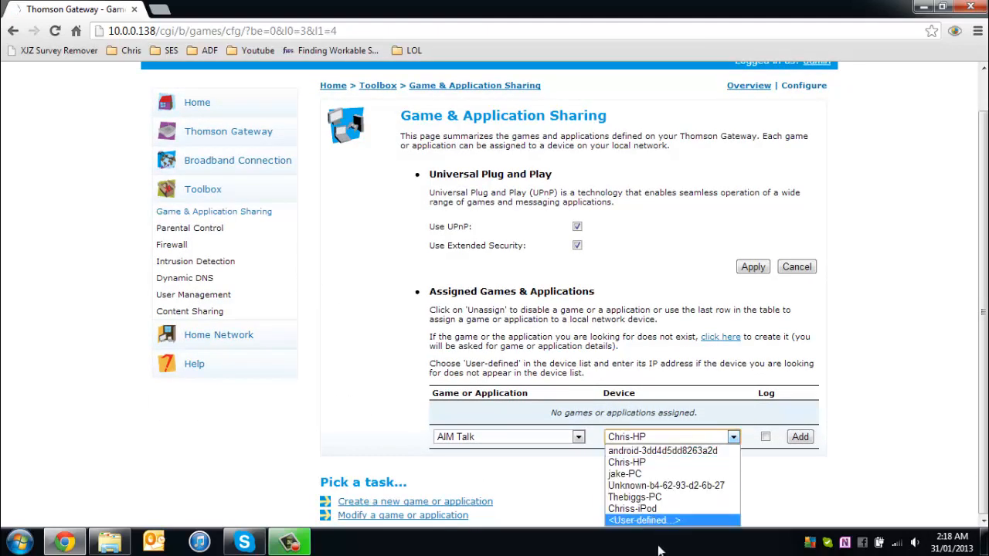
{"action": "left_click", "coordinate": [651, 463]}
{"action": "left_click", "coordinate": [580, 440]}
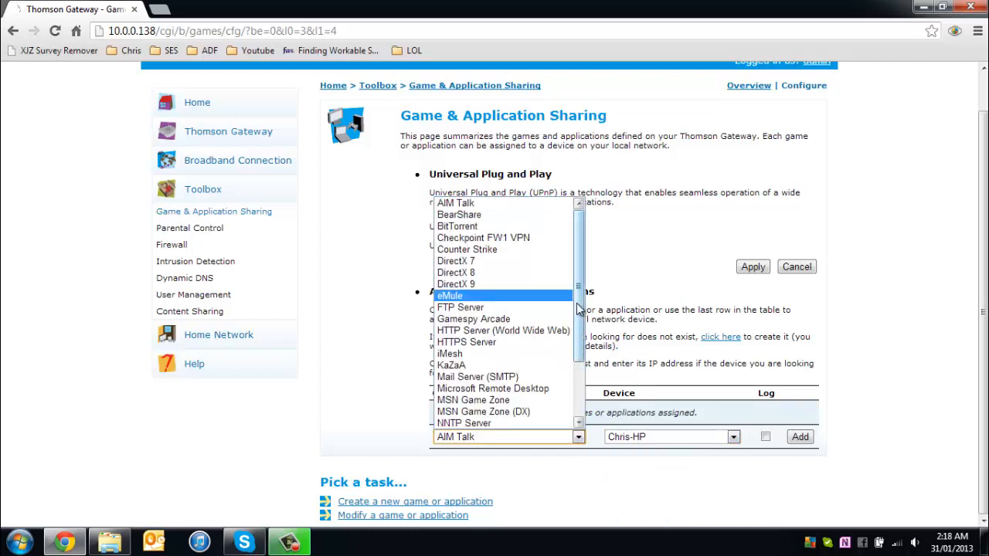
{"action": "left_click_drag", "start_coordinate": [580, 313], "coordinate": [583, 377]}
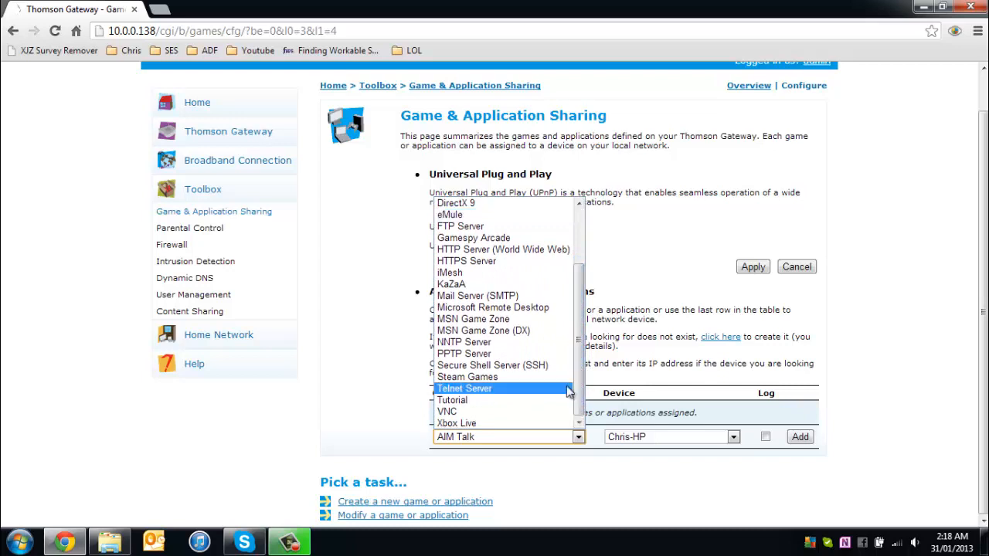
{"action": "left_click", "coordinate": [487, 401]}
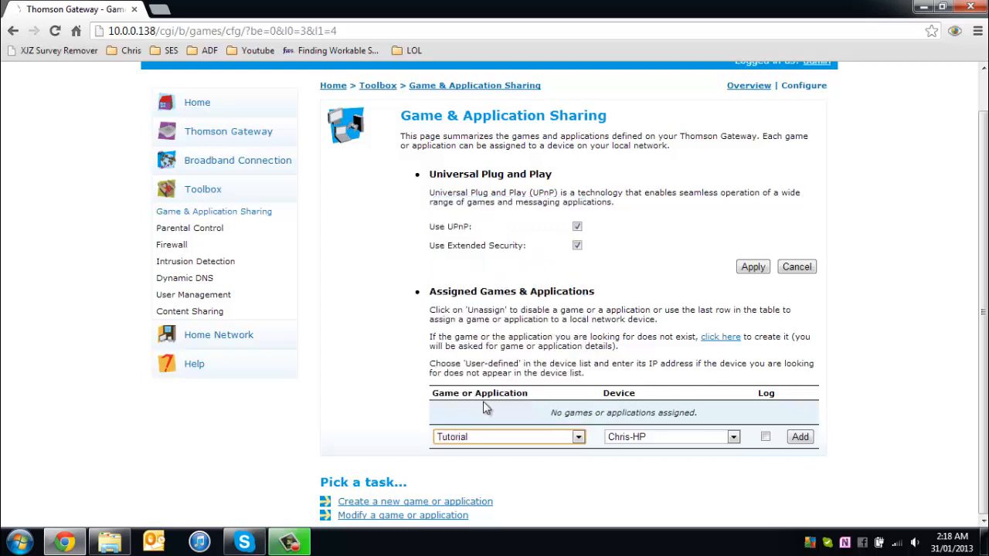
{"action": "left_click", "coordinate": [798, 438]}
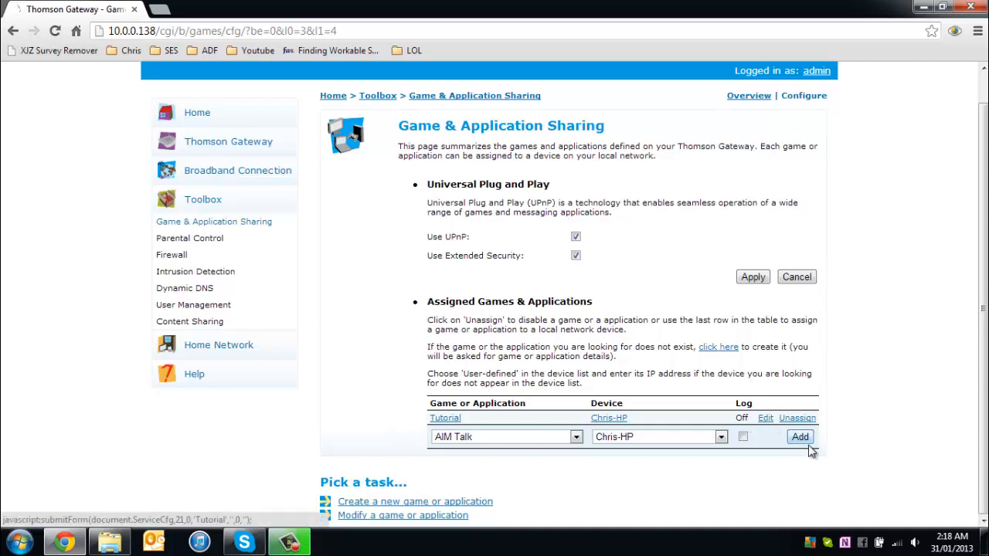
{"action": "scroll", "coordinate": [303, 397], "scroll_direction": "up", "scroll_amount": 1}
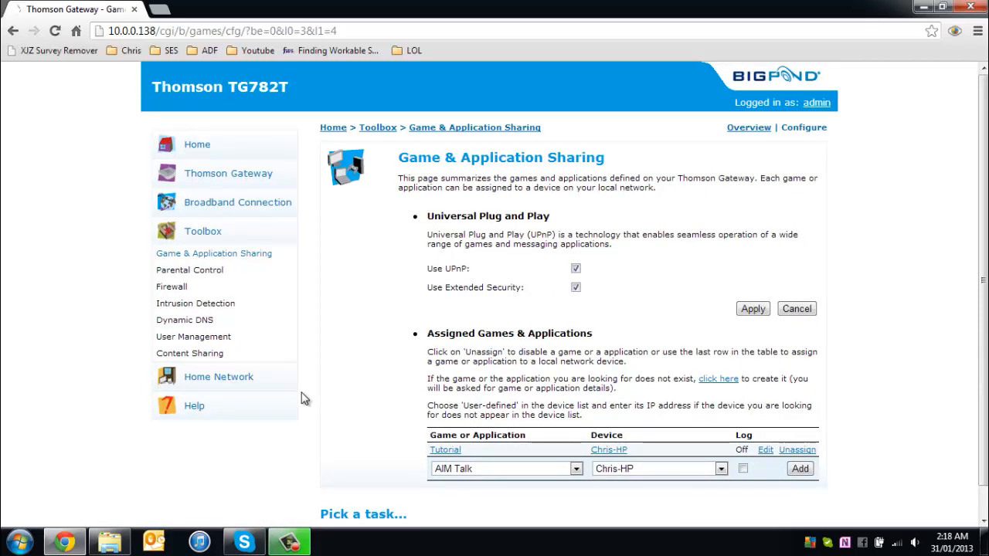
{"action": "left_click", "coordinate": [134, 10]}
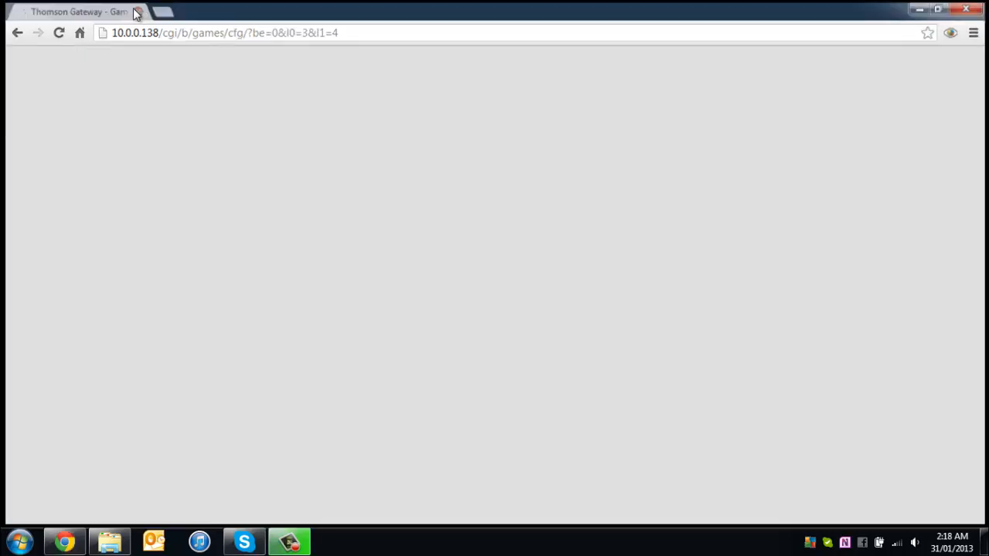
Open the Tutorial folder from the desktop and move its plugins folder out to the desktop.
{"action": "double_click", "coordinate": [462, 98]}
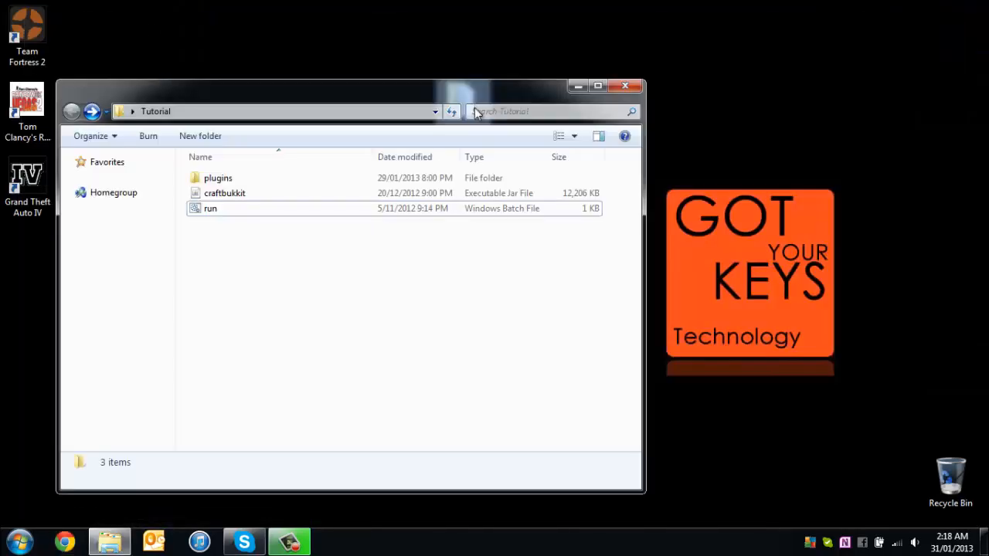
{"action": "left_click", "coordinate": [251, 195]}
{"action": "left_click_drag", "start_coordinate": [218, 178], "coordinate": [942, 69]}
{"action": "left_click", "coordinate": [309, 207]}
{"action": "left_click_drag", "start_coordinate": [283, 252], "coordinate": [241, 244]}
Launch the server with the run batch file and move its console window aside to uncover the folder's file list.
{"action": "double_click", "coordinate": [225, 192]}
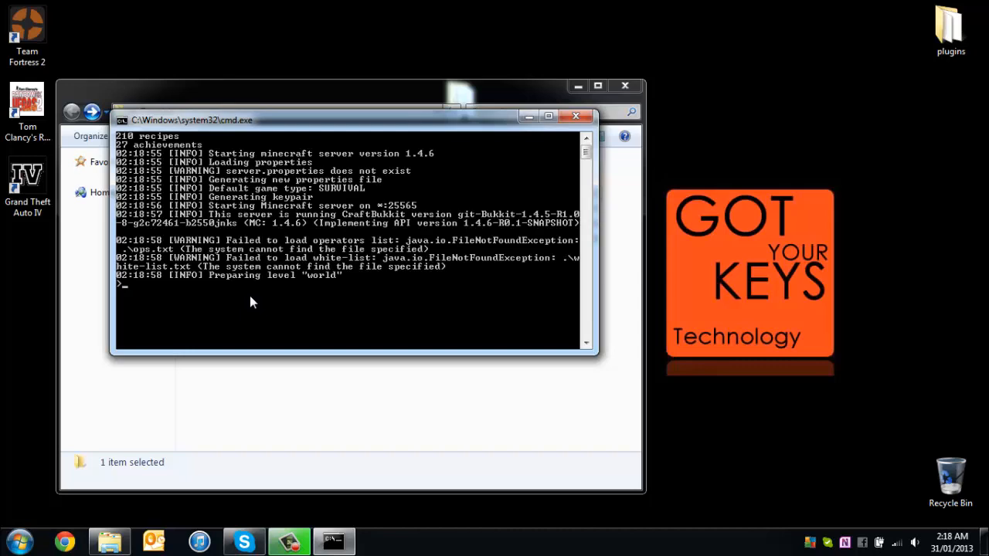
{"action": "left_click_drag", "start_coordinate": [309, 120], "coordinate": [507, 112]}
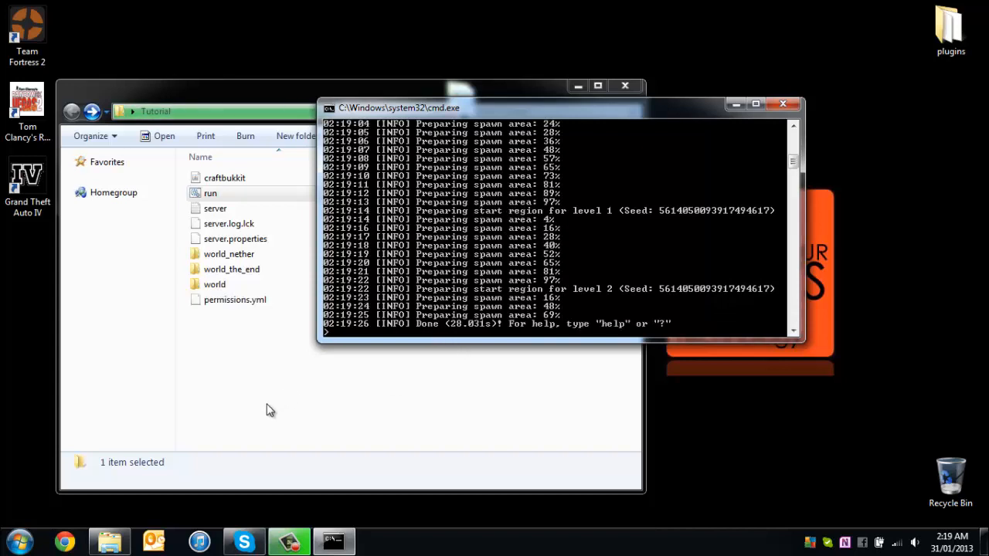
{"action": "left_click", "coordinate": [266, 410]}
Shut down the server with the stop command and close its console window.
{"action": "left_click", "coordinate": [685, 233]}
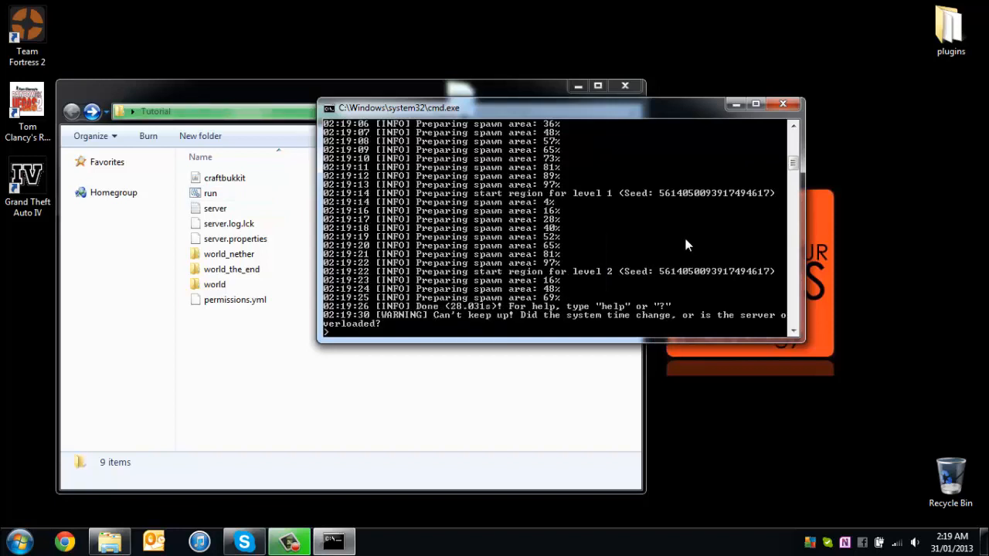
{"action": "type", "text": "stop"}
{"action": "key", "text": "Return"}
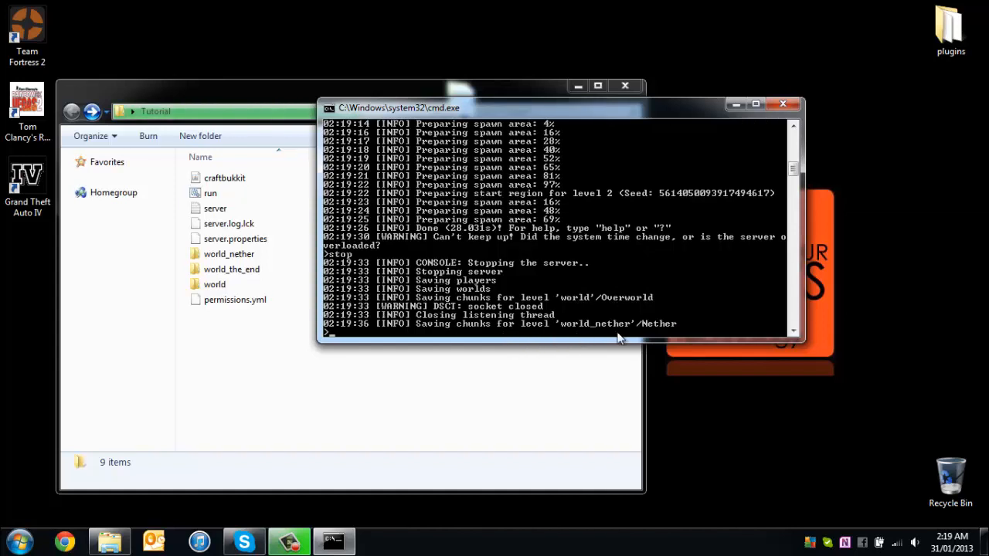
{"action": "left_click", "coordinate": [781, 106]}
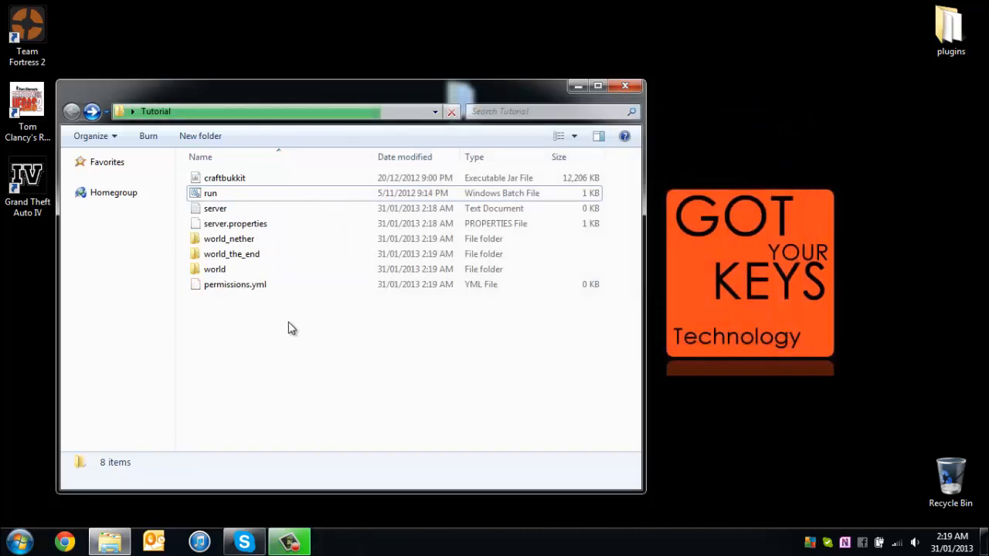
Move the plugins folder from the desktop back into the Tutorial folder, merging it with the existing one, and refresh the file list.
{"action": "left_click_drag", "start_coordinate": [948, 29], "coordinate": [369, 334]}
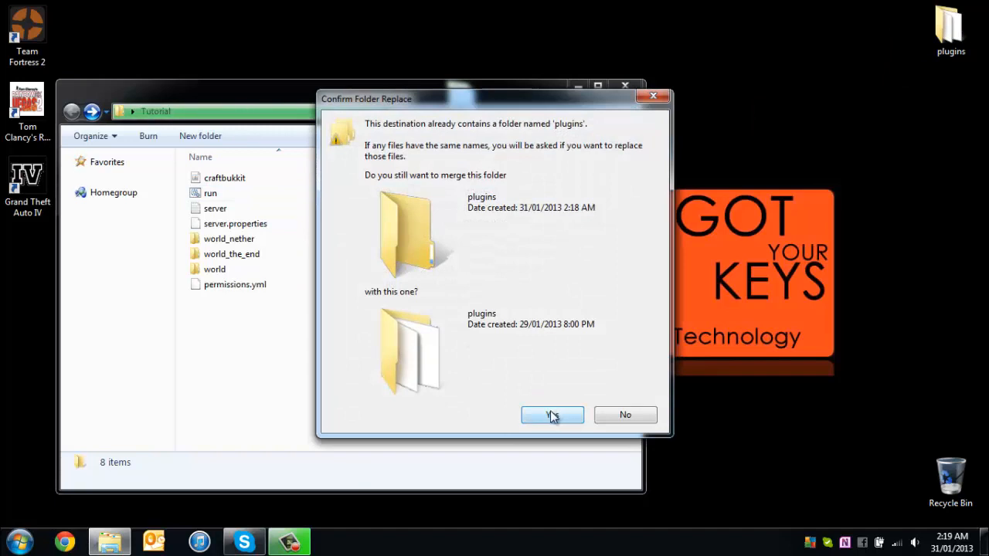
{"action": "left_click", "coordinate": [551, 416]}
{"action": "right_click", "coordinate": [253, 346]}
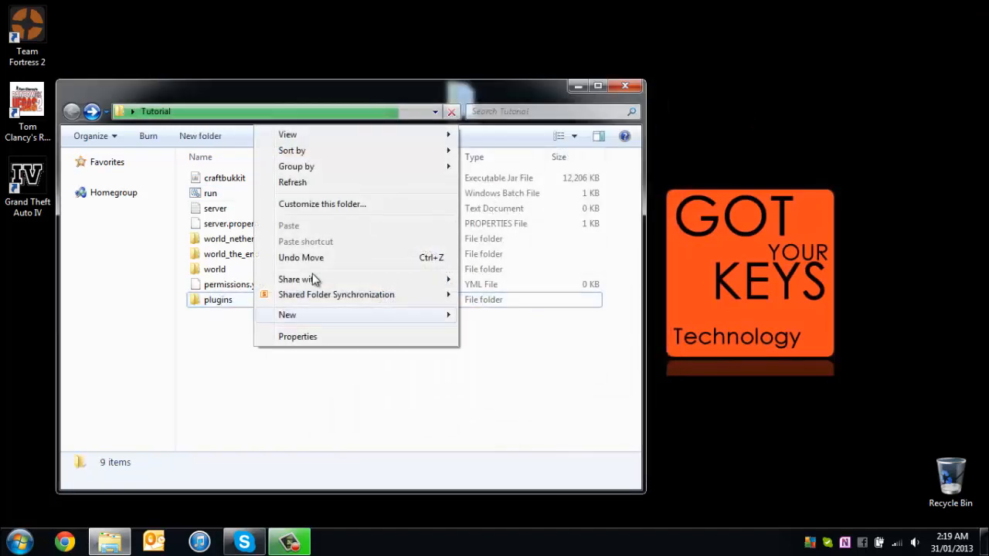
{"action": "left_click", "coordinate": [325, 185]}
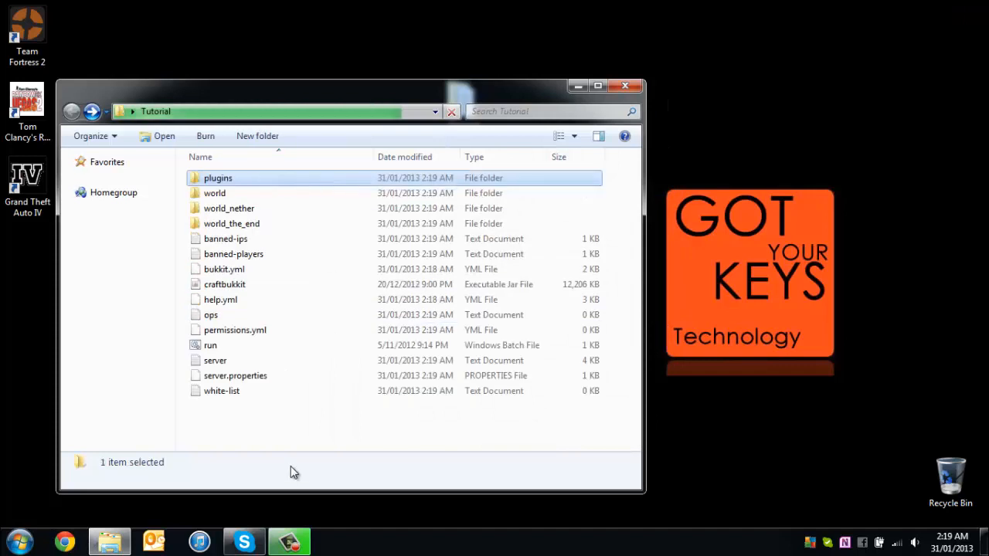
{"action": "left_click", "coordinate": [274, 422]}
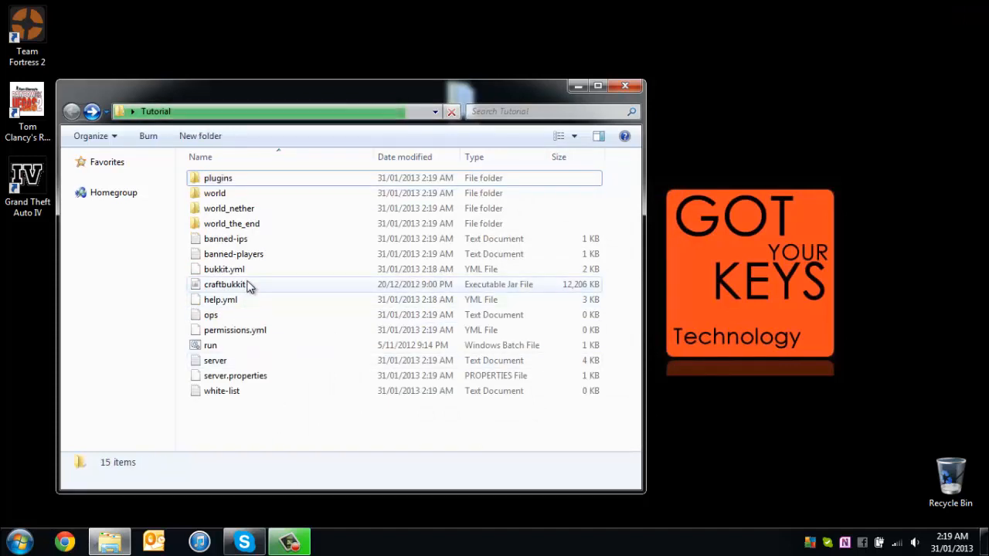
Open server.properties in Notepad++, move its window clear of the folder's file list, and close the run.bat file.
{"action": "right_click", "coordinate": [228, 377]}
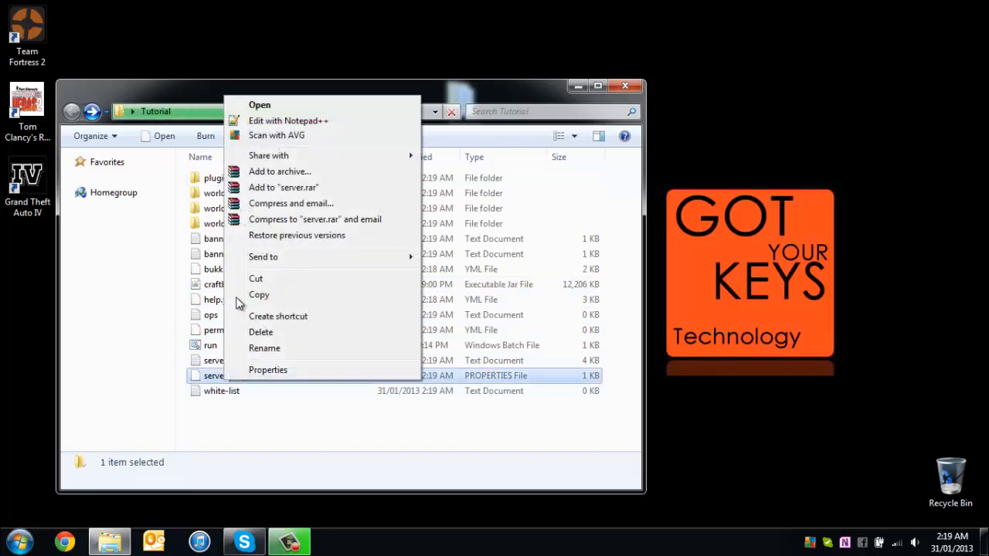
{"action": "left_click", "coordinate": [291, 125]}
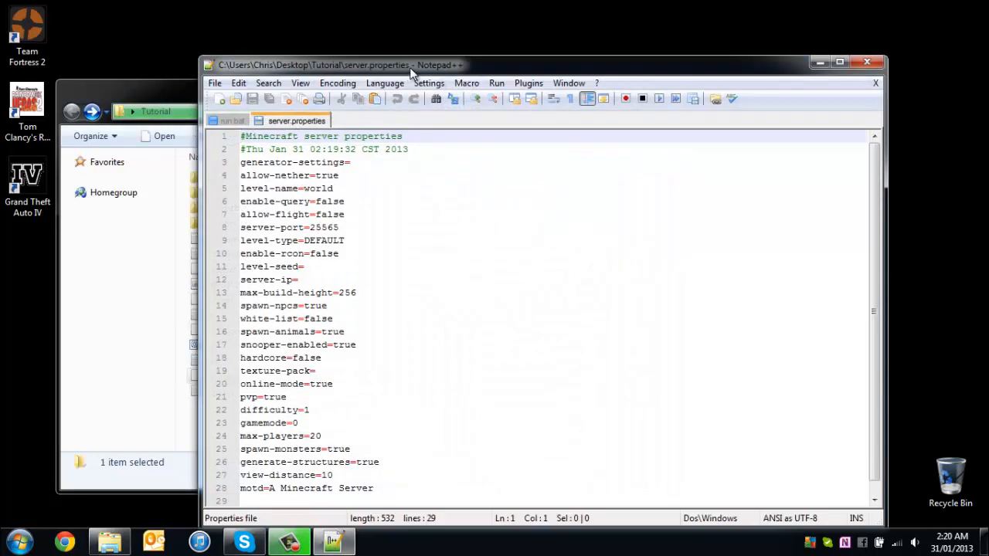
{"action": "left_click_drag", "start_coordinate": [412, 71], "coordinate": [502, 39]}
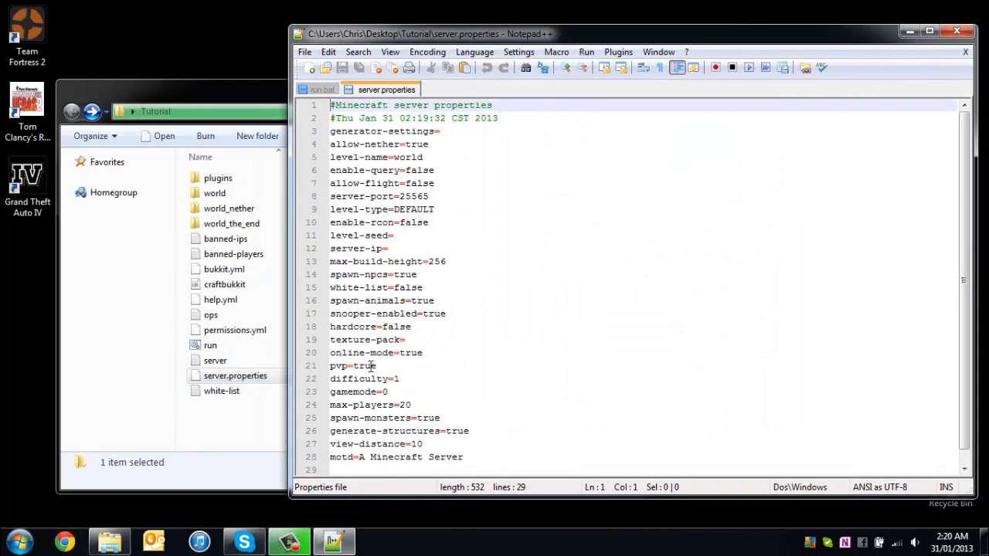
{"action": "left_click", "coordinate": [321, 89]}
{"action": "right_click", "coordinate": [318, 89]}
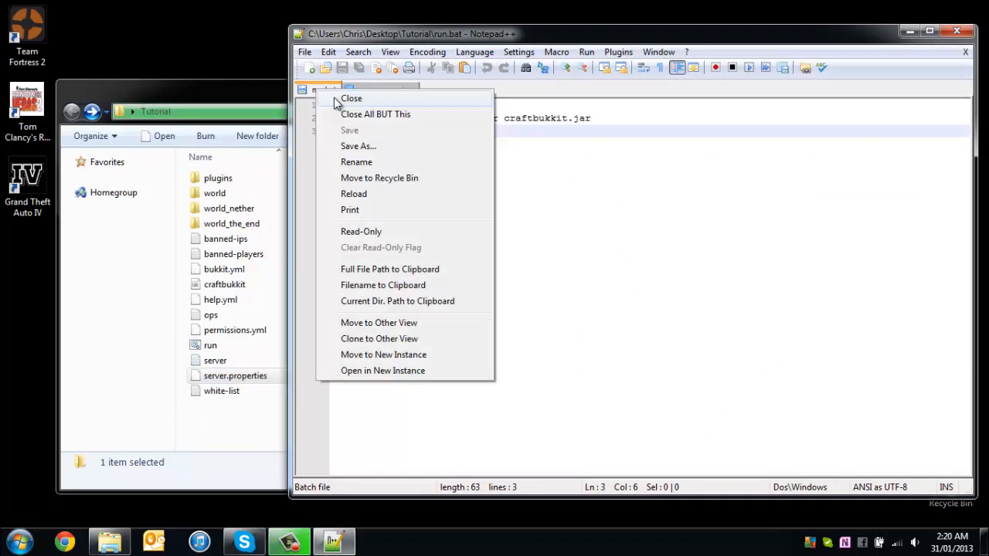
{"action": "left_click", "coordinate": [340, 100]}
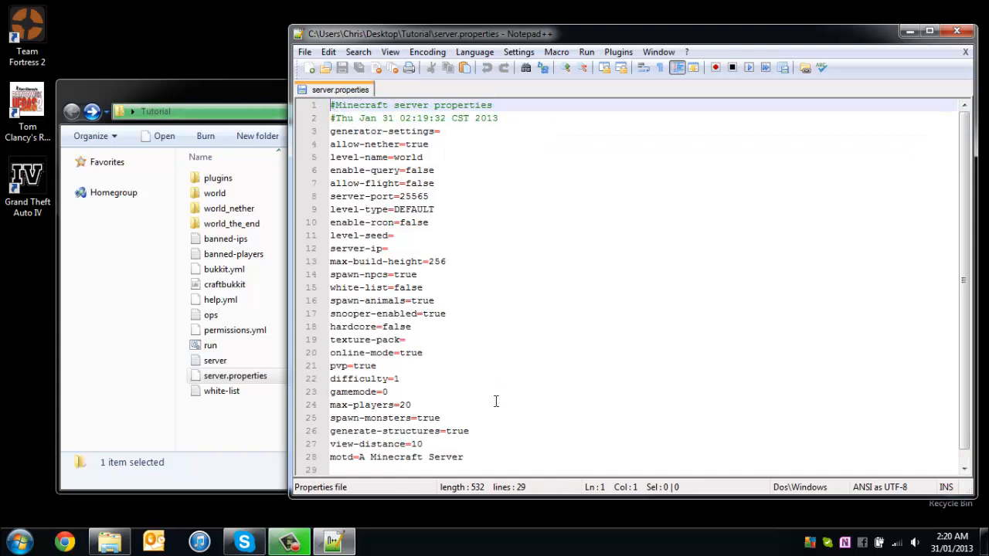
Examine the settings in server.properties, including server-ip, server-port, allow-nether, gamemode and difficulty.
{"action": "left_click_drag", "start_coordinate": [479, 444], "coordinate": [332, 157]}
{"action": "left_click", "coordinate": [444, 236]}
{"action": "left_click_drag", "start_coordinate": [411, 249], "coordinate": [330, 248]}
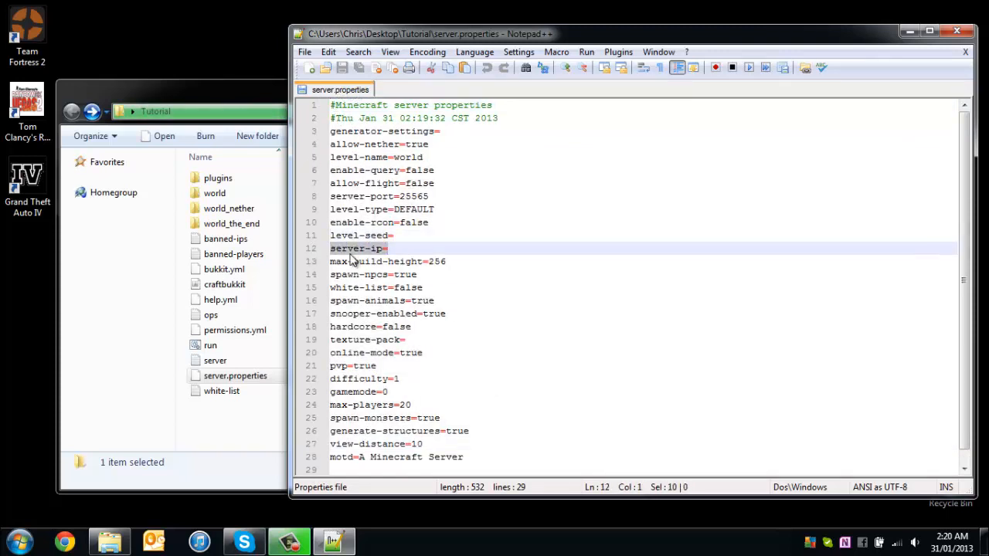
{"action": "left_click", "coordinate": [416, 261]}
{"action": "left_click_drag", "start_coordinate": [597, 431], "coordinate": [330, 301]}
{"action": "left_click", "coordinate": [429, 313]}
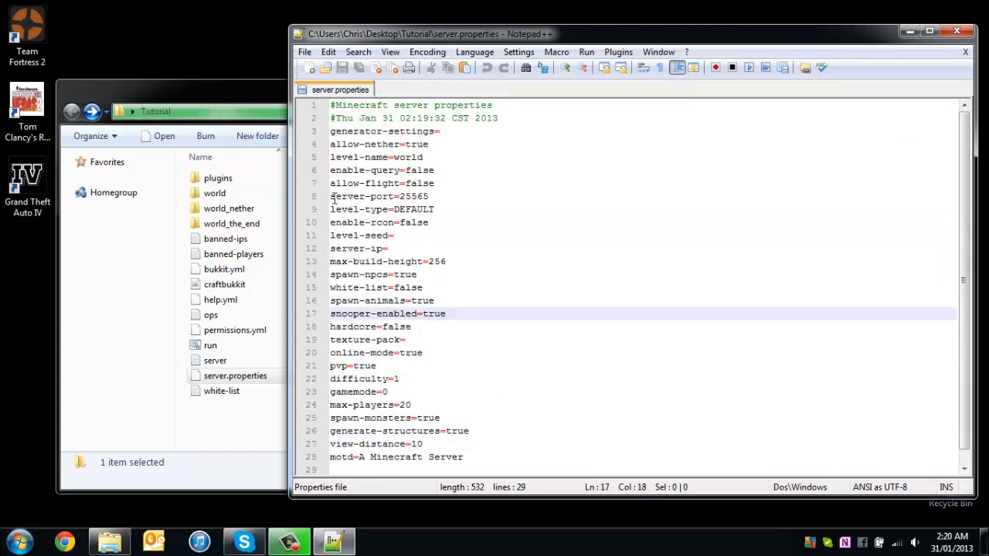
{"action": "left_click", "coordinate": [506, 193]}
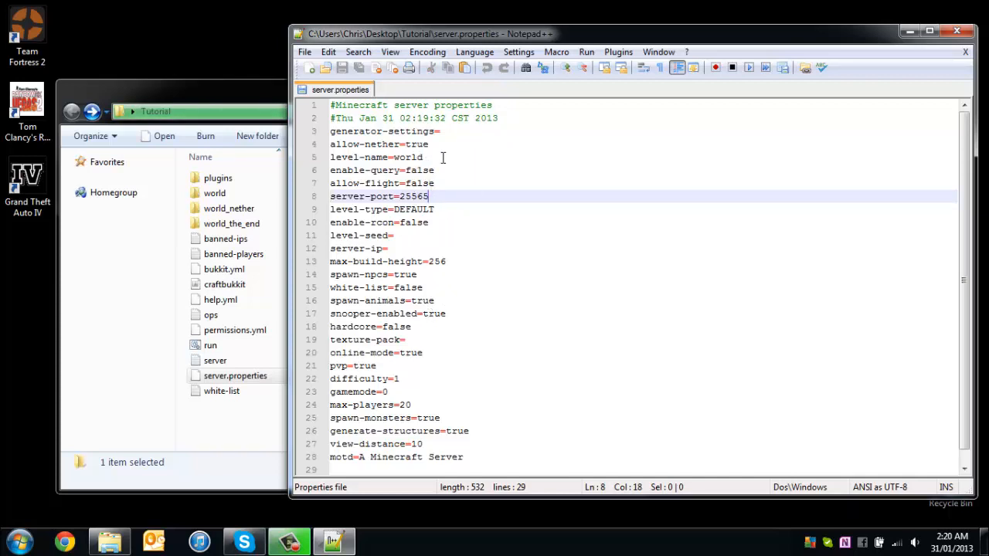
{"action": "left_click_drag", "start_coordinate": [428, 144], "coordinate": [396, 144]}
{"action": "left_click", "coordinate": [427, 221]}
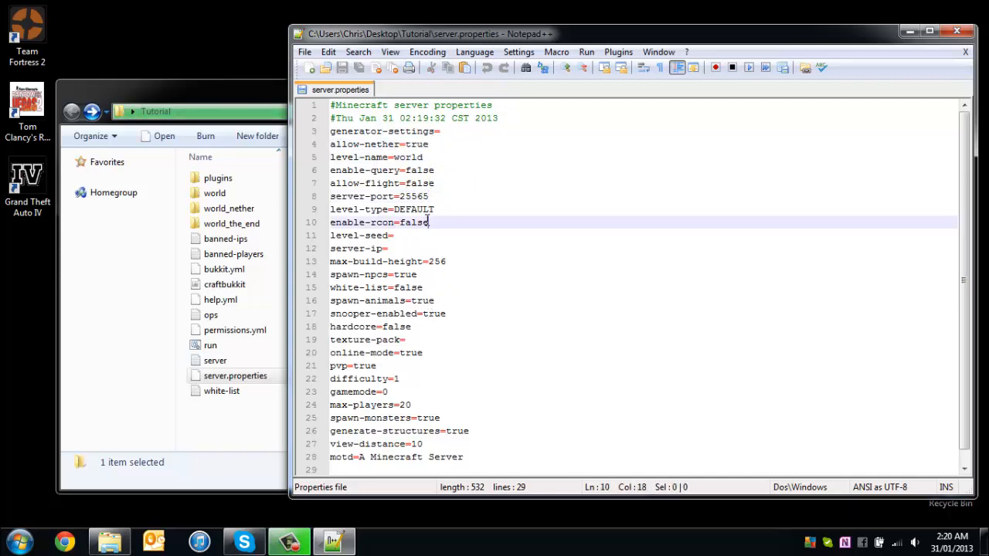
{"action": "scroll", "coordinate": [442, 266], "scroll_direction": "down", "scroll_amount": 1}
{"action": "left_click", "coordinate": [397, 379]}
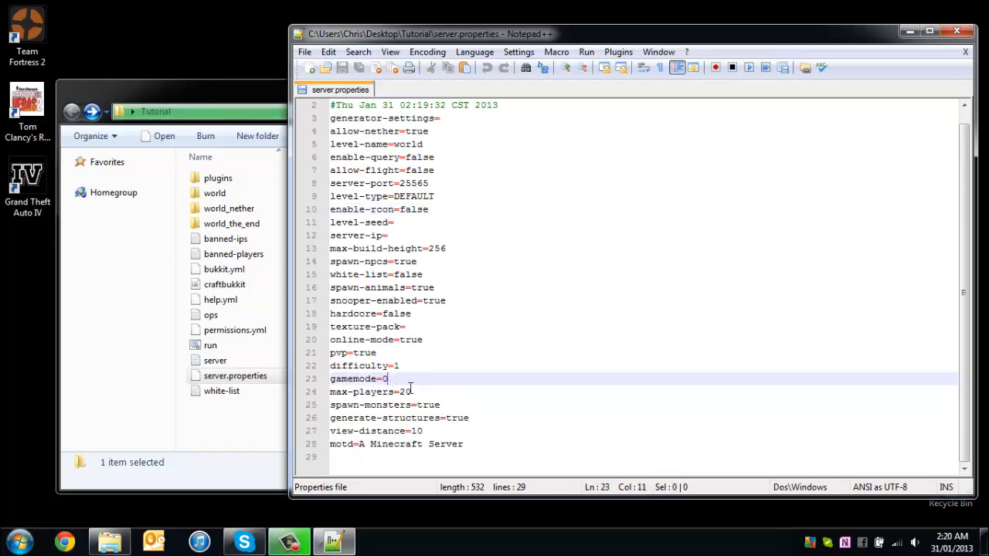
{"action": "left_click", "coordinate": [421, 366]}
Replace the motd text "A Minecraft Server" with "Tutorial" and save server.properties.
{"action": "left_click", "coordinate": [423, 431]}
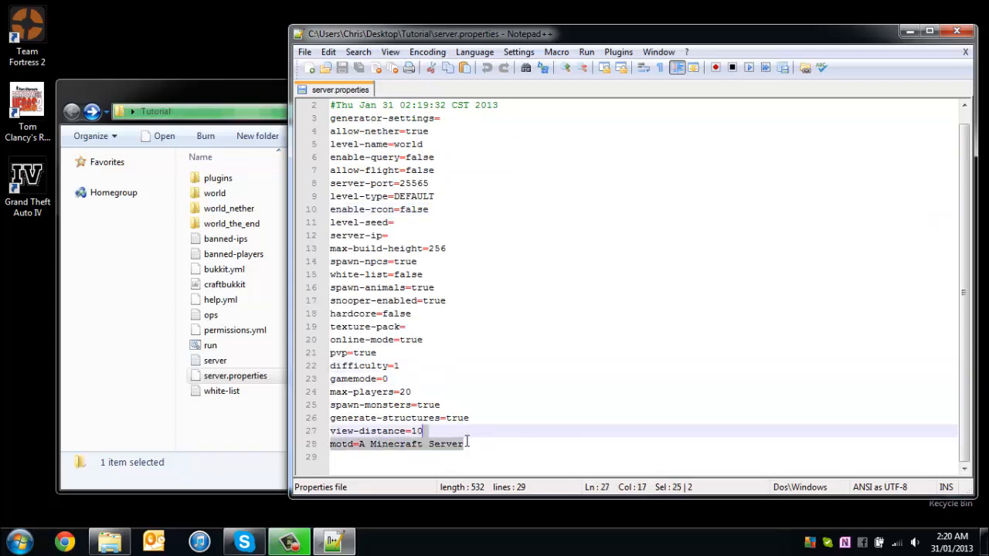
{"action": "left_click_drag", "start_coordinate": [464, 444], "coordinate": [359, 442]}
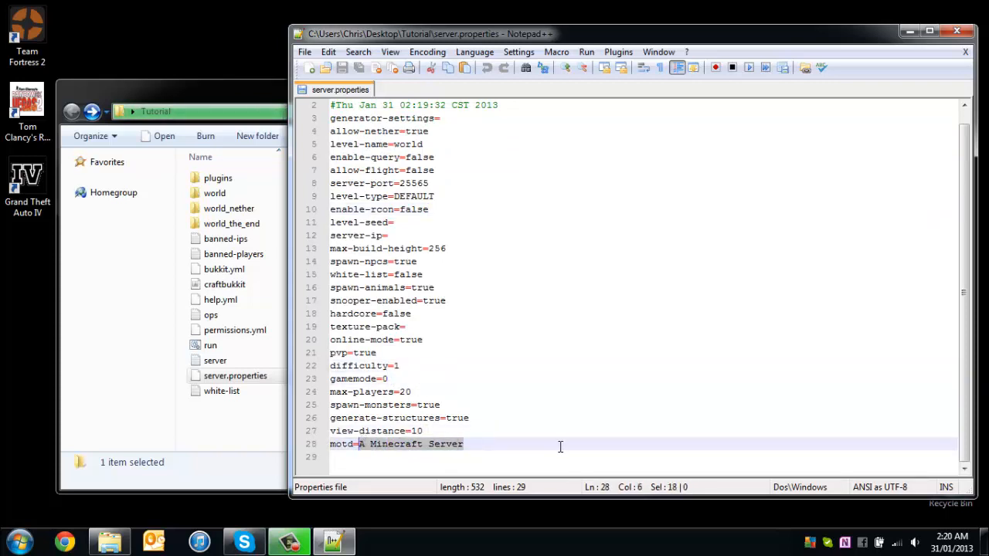
{"action": "type", "text": "Tut"}
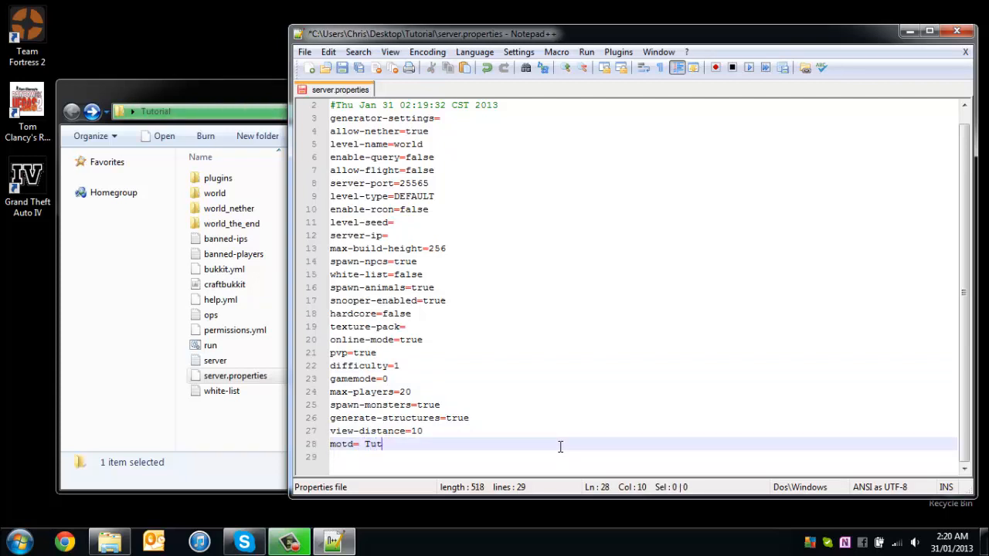
{"action": "type", "text": "orial"}
{"action": "key", "text": "ctrl+s"}
Check the server-ip and server-port entries in server.properties and close the editor.
{"action": "left_click_drag", "start_coordinate": [413, 444], "coordinate": [330, 300]}
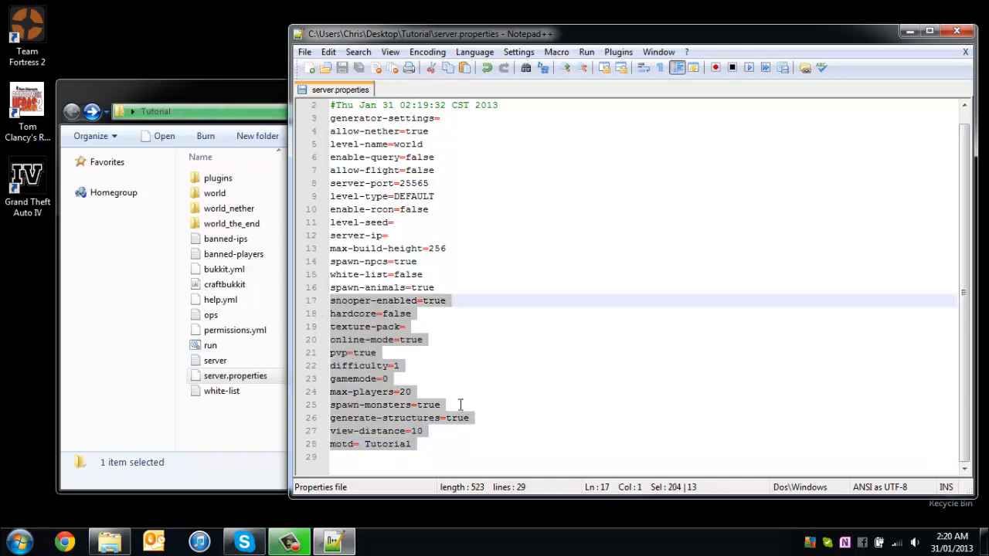
{"action": "left_click", "coordinate": [460, 405]}
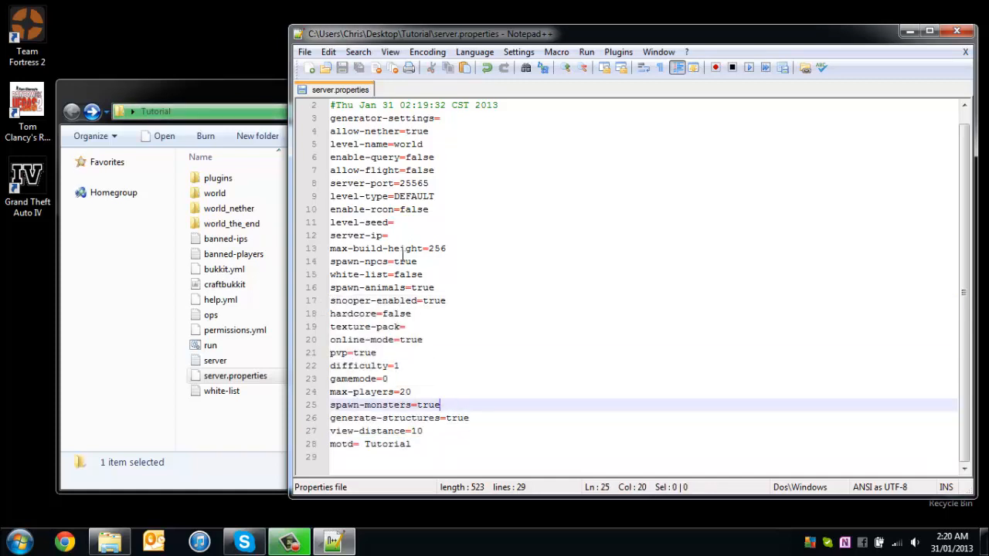
{"action": "left_click_drag", "start_coordinate": [390, 236], "coordinate": [316, 242]}
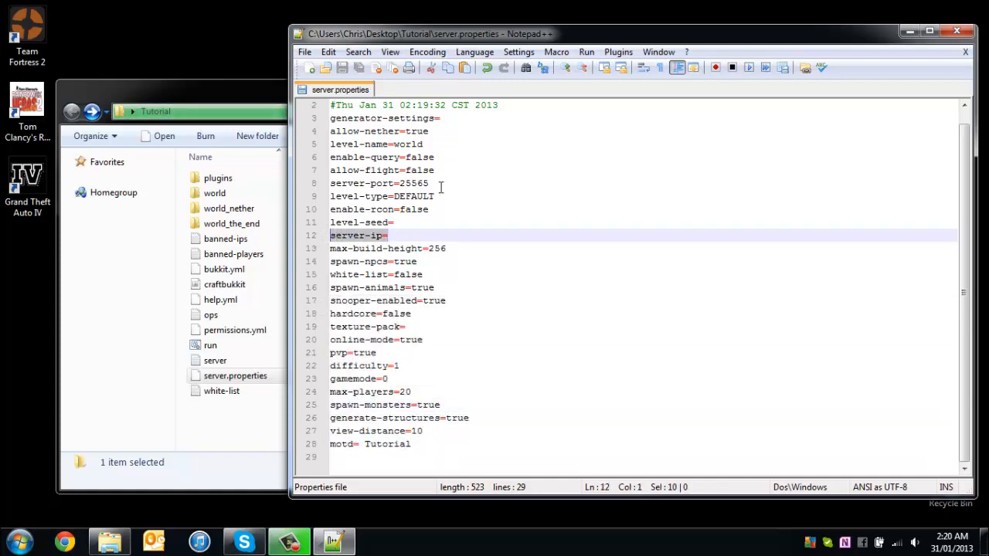
{"action": "left_click_drag", "start_coordinate": [441, 184], "coordinate": [321, 184]}
{"action": "left_click", "coordinate": [459, 261]}
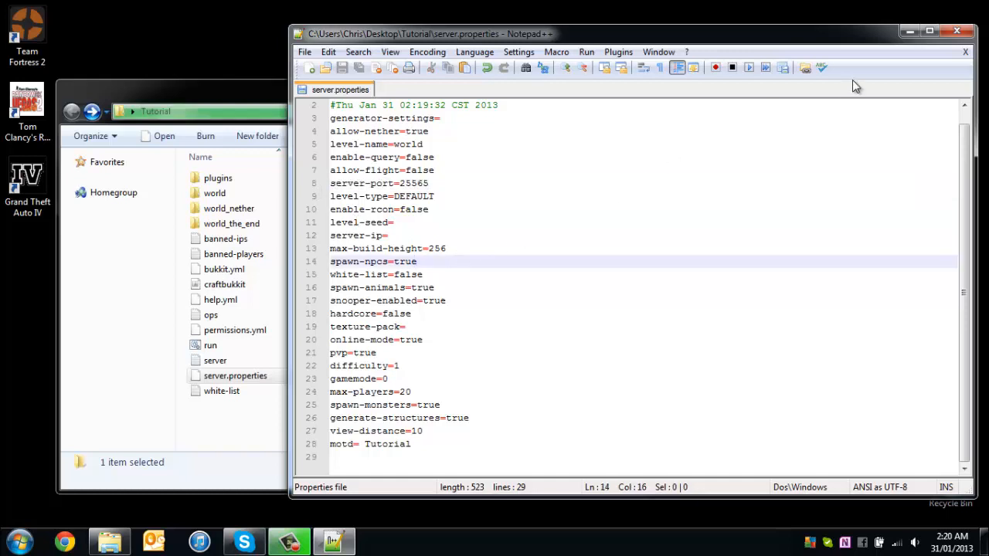
{"action": "left_click", "coordinate": [956, 31]}
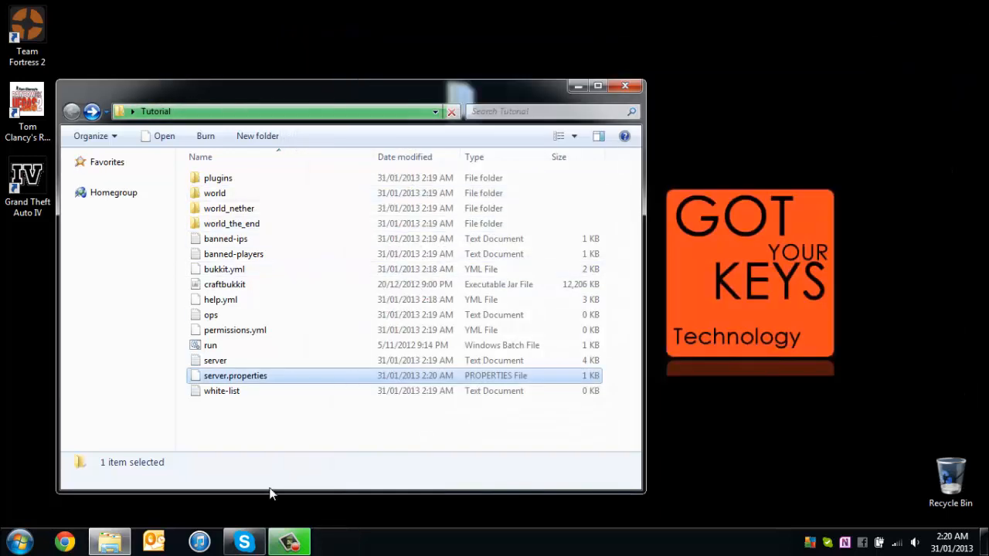
Start the server again with the run batch file in the Tutorial folder.
{"action": "double_click", "coordinate": [226, 347]}
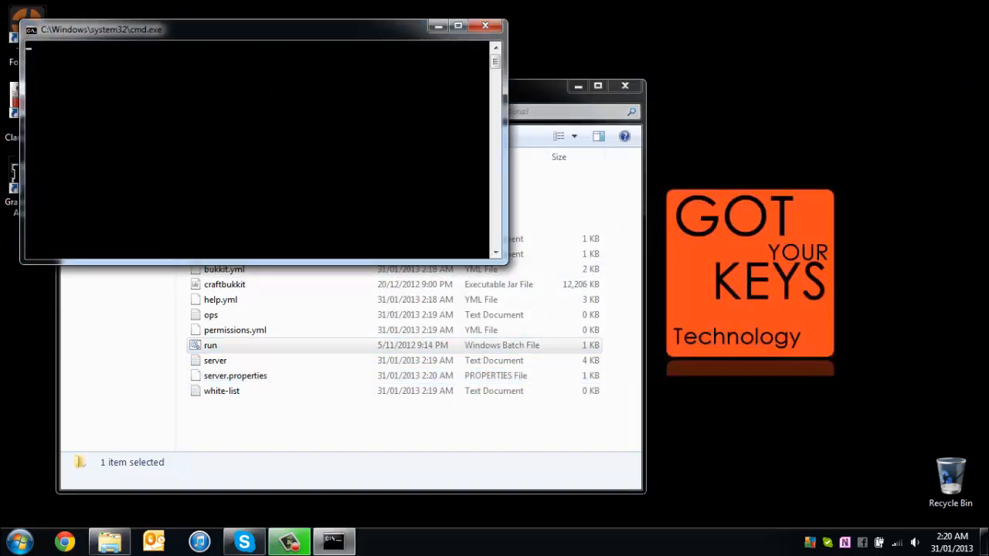
{"action": "key", "text": "super"}
{"action": "key", "text": "super"}
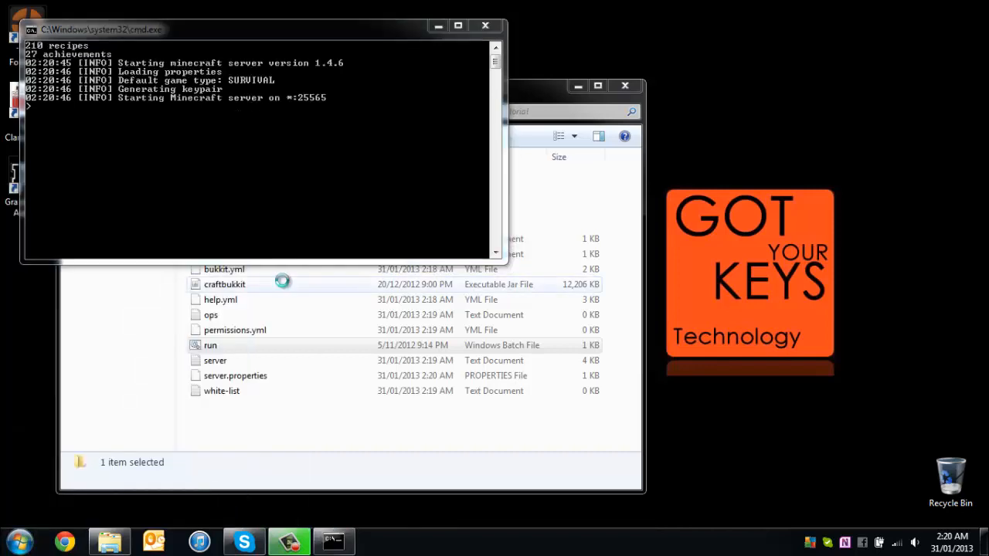
Switch to Chrome and search Google for "ip address".
{"action": "key", "text": "super"}
{"action": "left_click", "coordinate": [82, 549]}
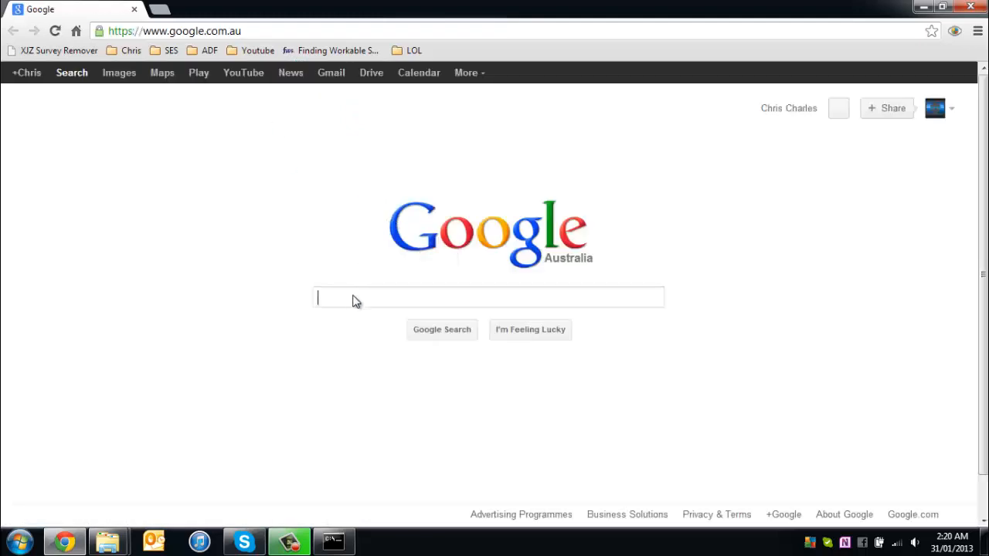
{"action": "type", "text": "ip a"}
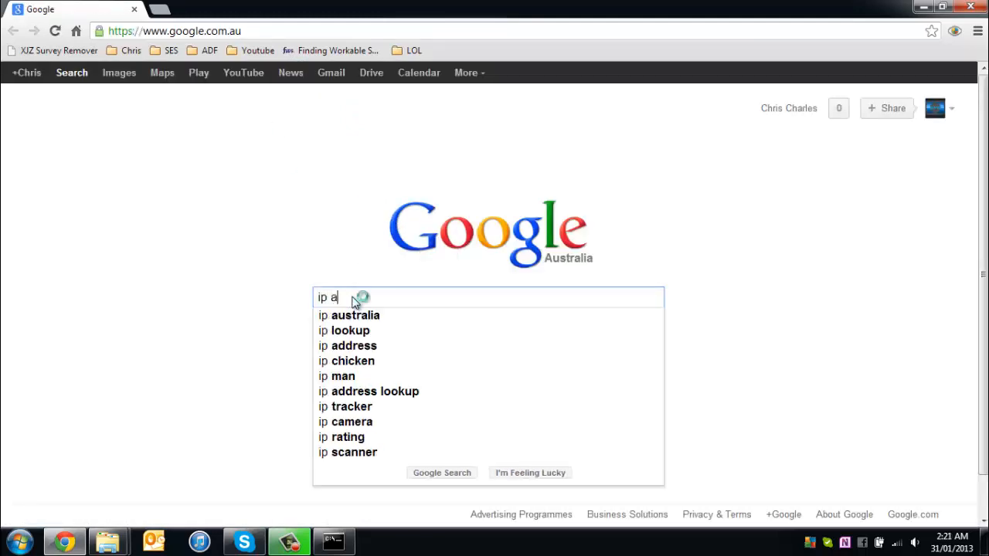
{"action": "type", "text": "ddress"}
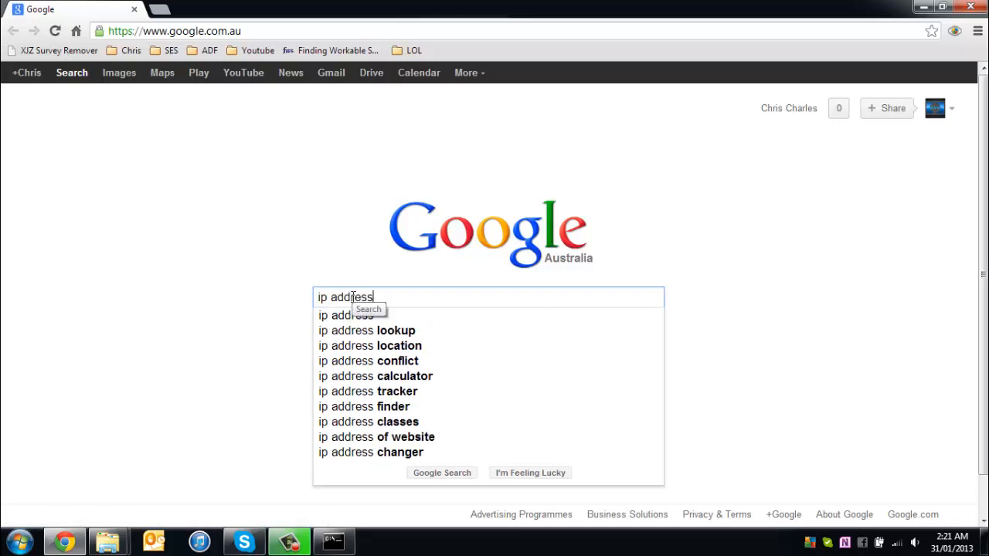
{"action": "key", "text": "Return"}
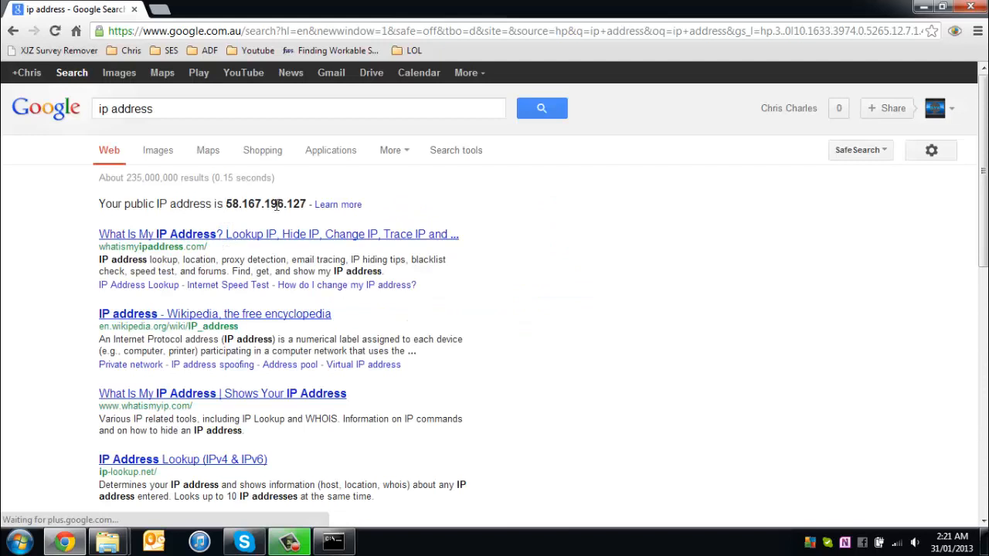
Copy the public IP address from the search results and close the browser tab.
{"action": "left_click_drag", "start_coordinate": [225, 204], "coordinate": [309, 204]}
{"action": "key", "text": "ctrl+c"}
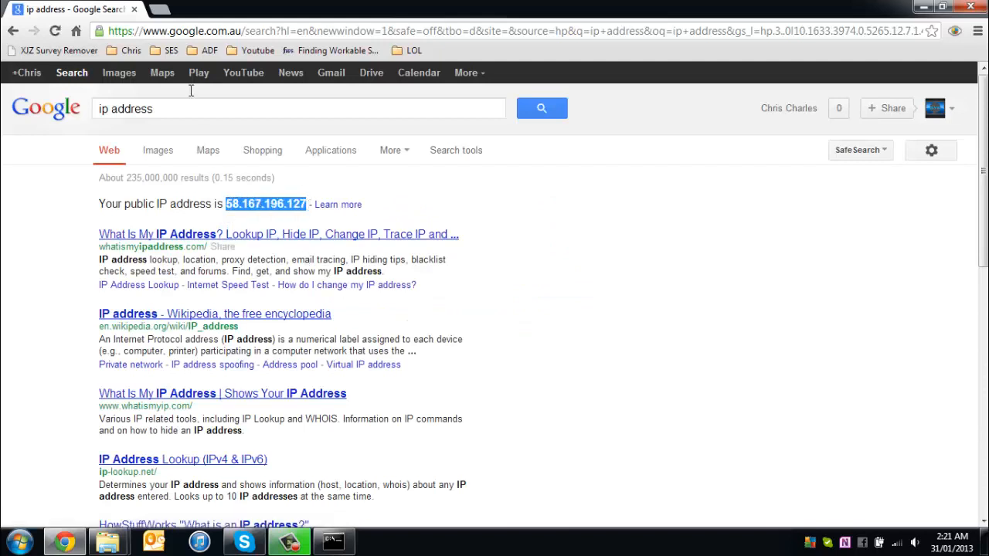
{"action": "left_click", "coordinate": [135, 9]}
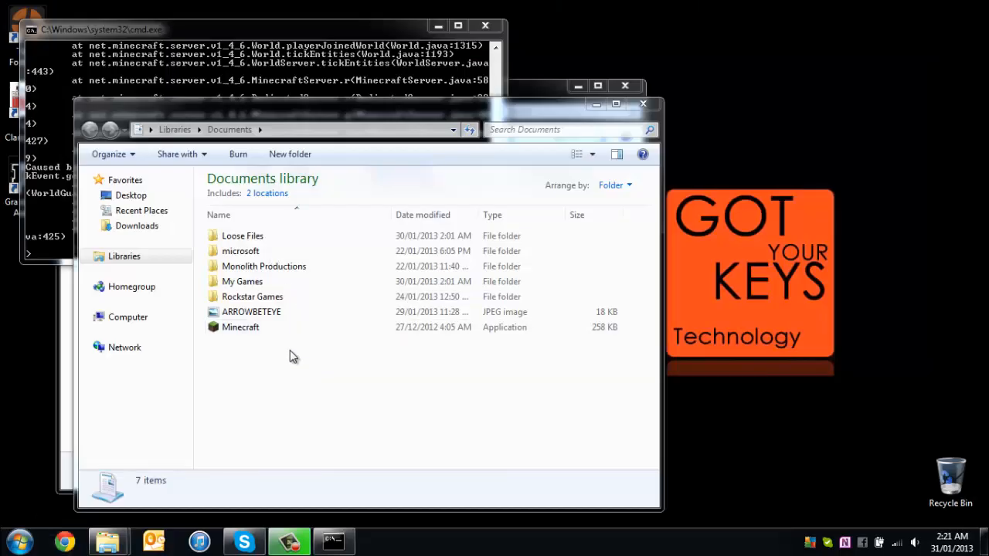
Launch Minecraft from the Documents library, close that folder, and minimize the server console and Tutorial folder windows.
{"action": "double_click", "coordinate": [242, 329]}
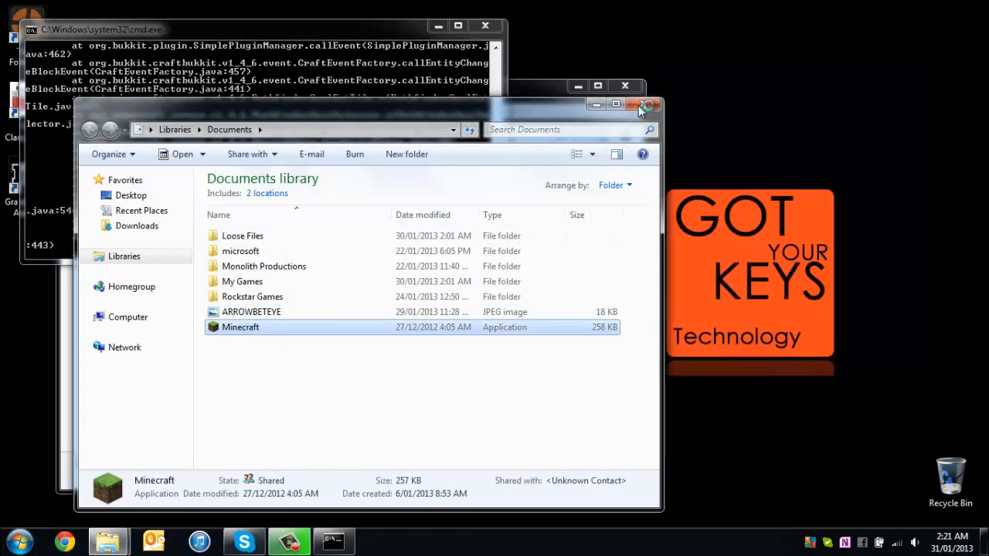
{"action": "left_click", "coordinate": [641, 105]}
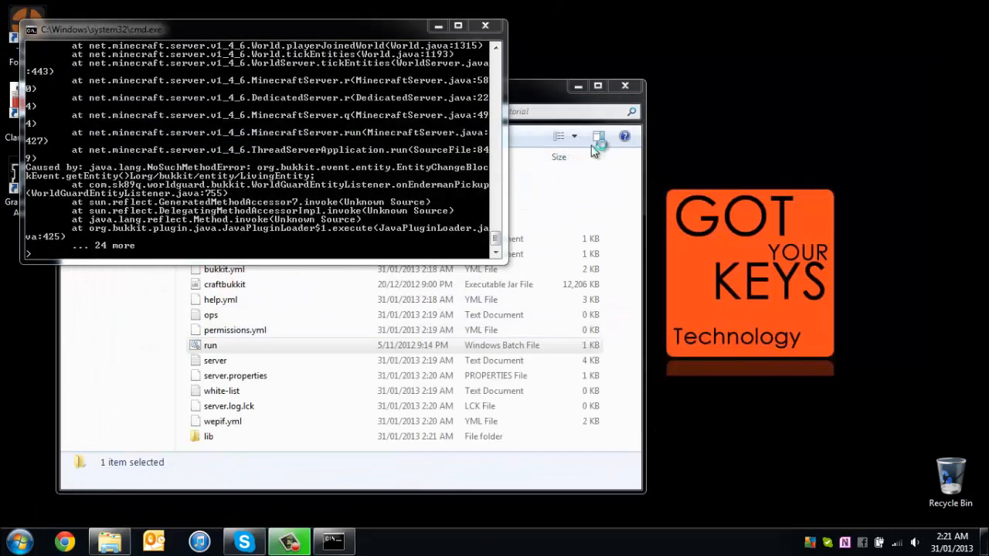
{"action": "left_click", "coordinate": [438, 26]}
{"action": "left_click", "coordinate": [582, 84]}
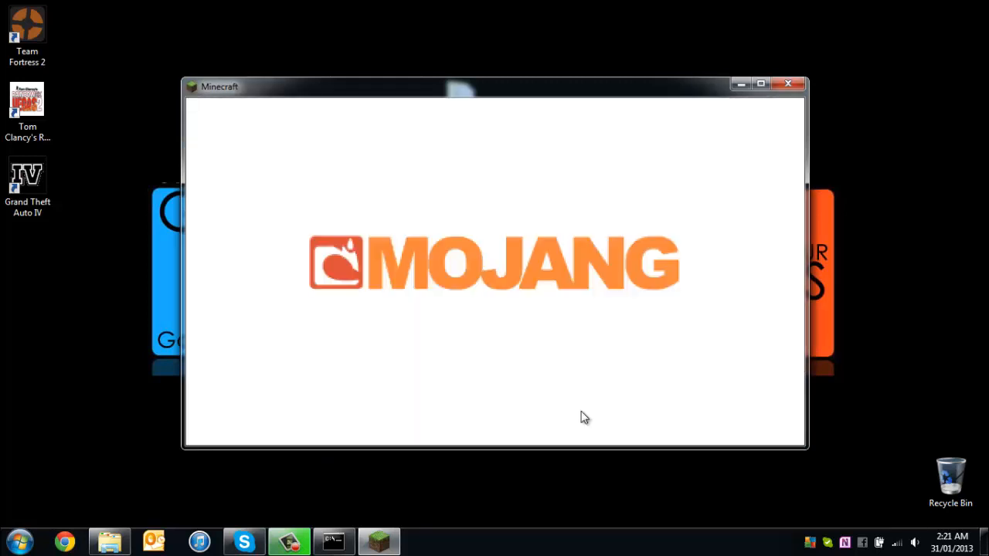
Open a Command Prompt window by running cmd while Minecraft loads.
{"action": "left_click", "coordinate": [17, 547]}
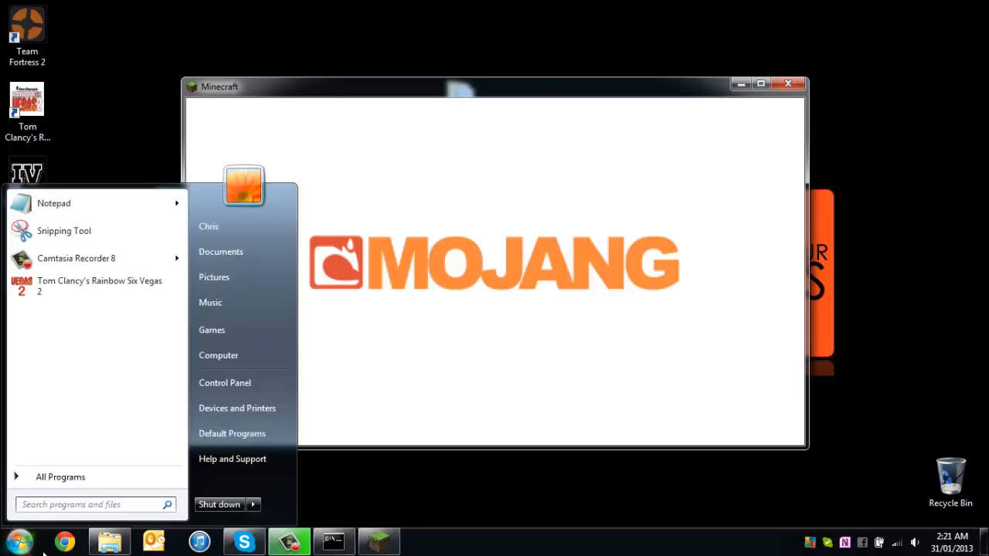
{"action": "type", "text": "cmd"}
{"action": "key", "text": "Return"}
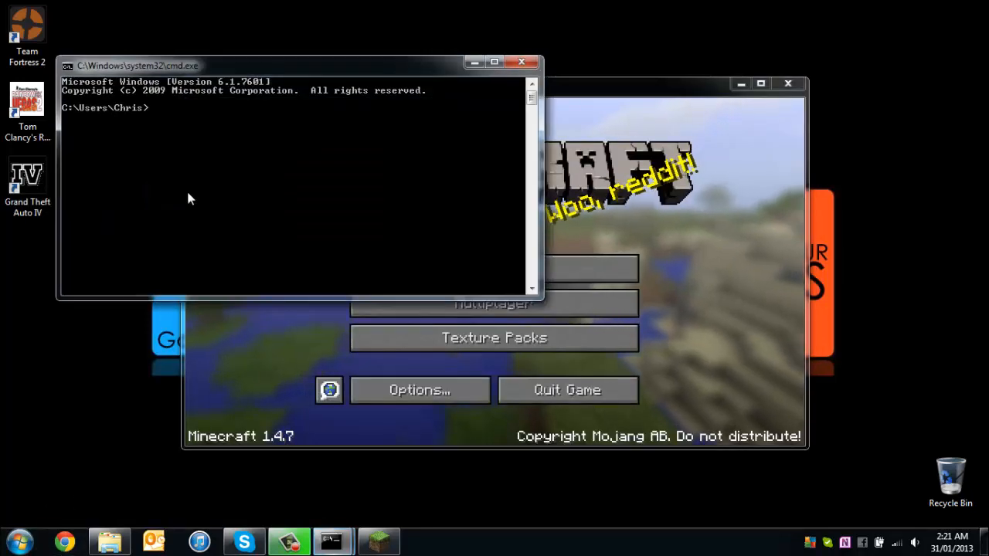
Ping the copied public IP address from the command line, and close the Command Prompt window.
{"action": "type", "text": "ping"}
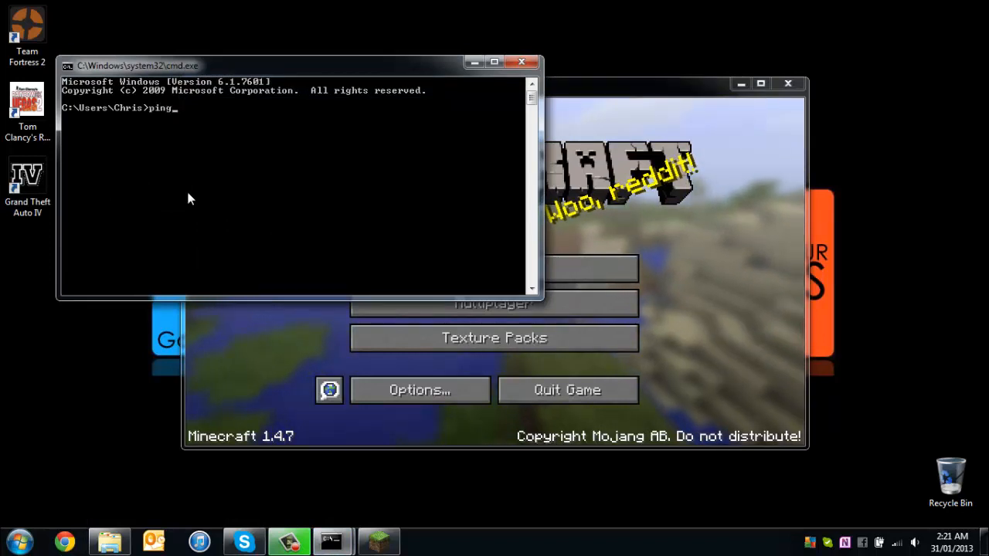
{"action": "right_click", "coordinate": [233, 163]}
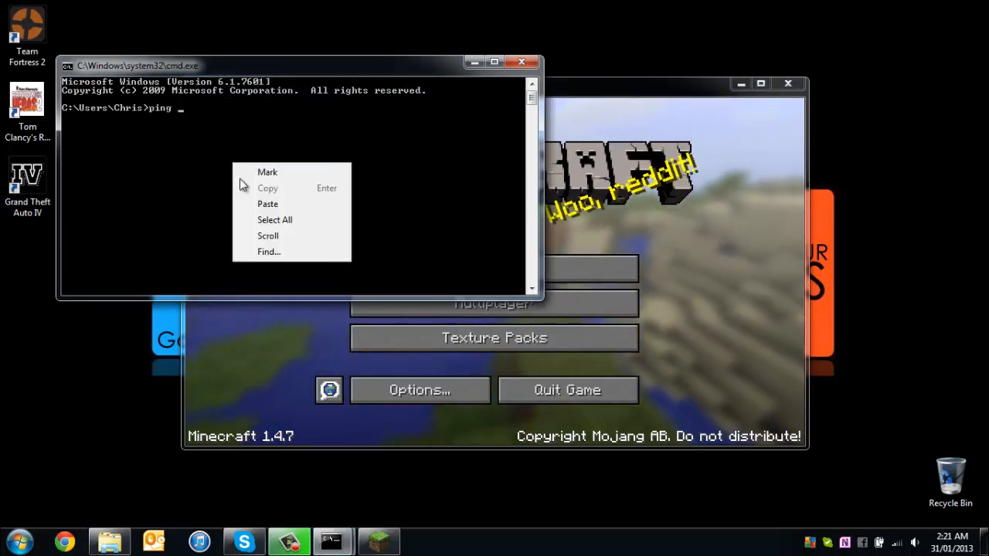
{"action": "left_click", "coordinate": [265, 205]}
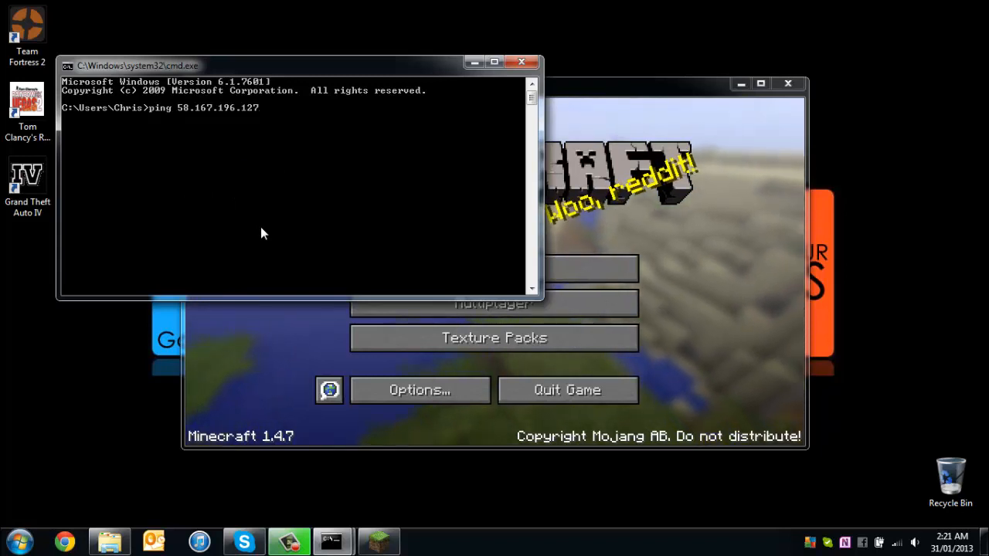
{"action": "key", "text": "Return"}
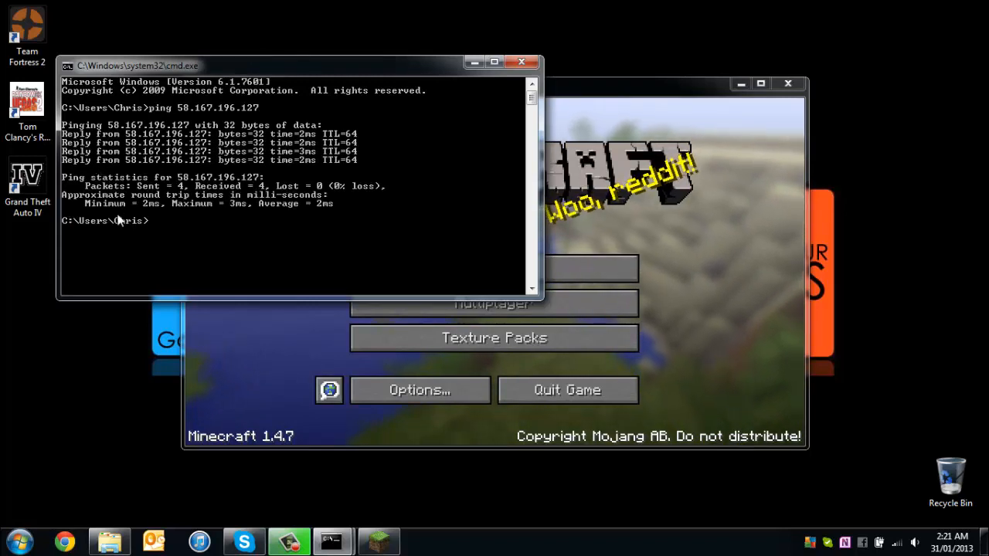
{"action": "left_click", "coordinate": [521, 62]}
Open Minecraft's multiplayer server list and replace the GOTyourKEYS entry's server address with the copied public IP address.
{"action": "left_click", "coordinate": [475, 303]}
{"action": "scroll", "coordinate": [399, 321], "scroll_direction": "down", "scroll_amount": 2}
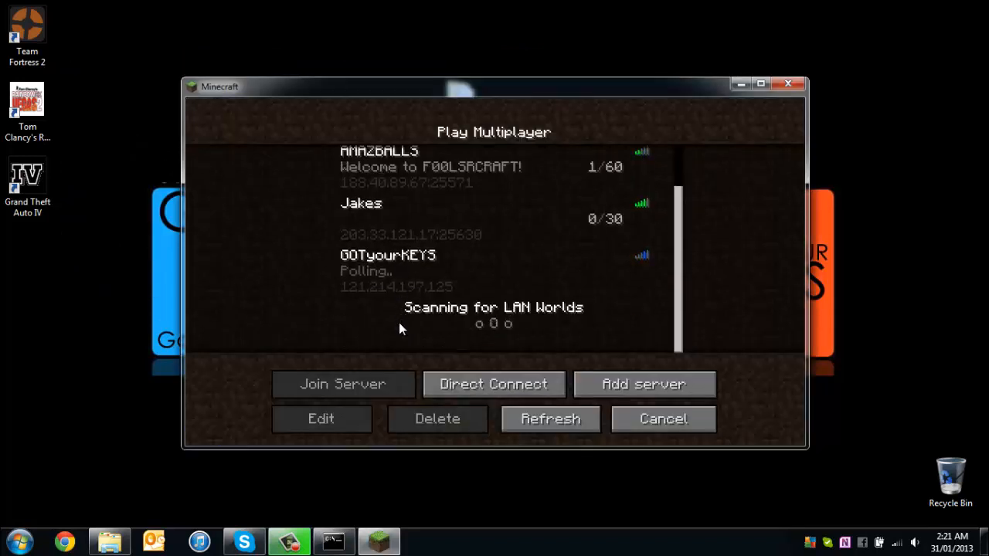
{"action": "left_click", "coordinate": [386, 278]}
{"action": "left_click", "coordinate": [343, 424]}
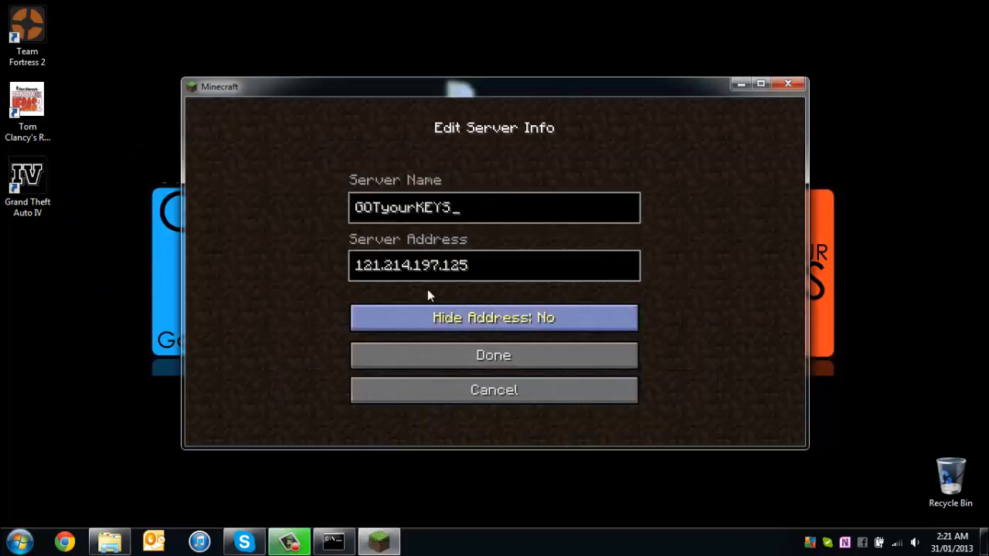
{"action": "left_click", "coordinate": [478, 264]}
{"action": "key", "text": "ctrl+a"}
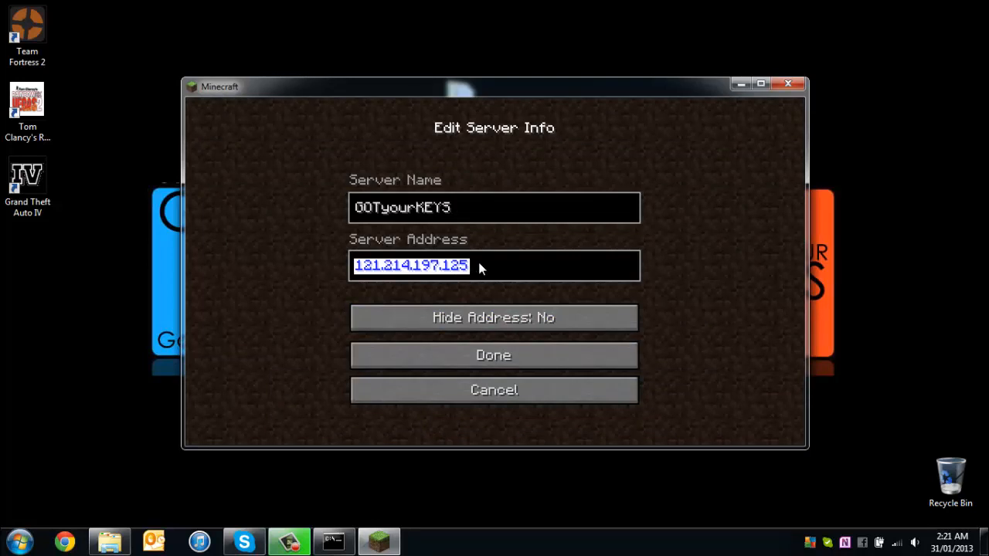
{"action": "key", "text": "ctrl+v"}
{"action": "left_click", "coordinate": [469, 356]}
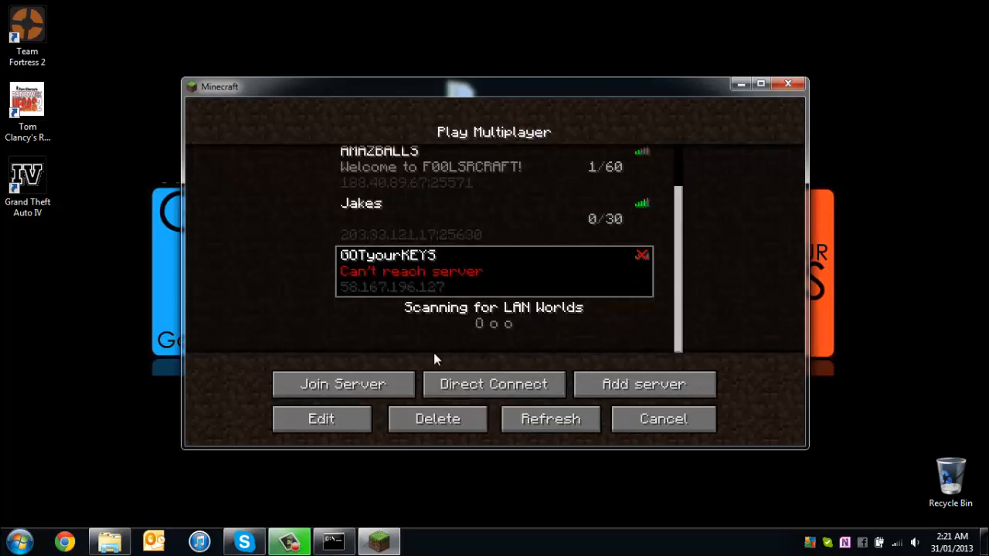
Refresh the multiplayer server list and join the GOTyourKEYS server with the game window maximized.
{"action": "left_click", "coordinate": [545, 417]}
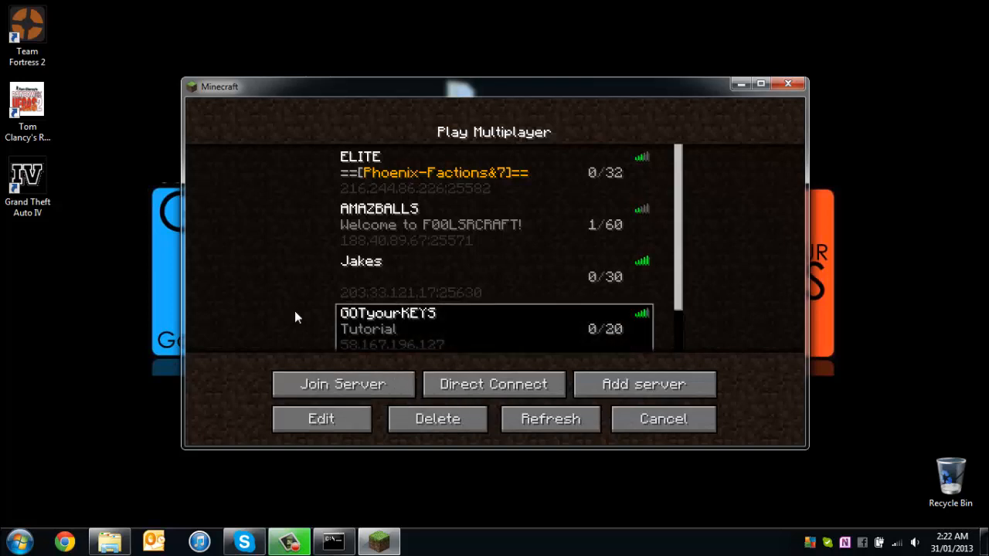
{"action": "scroll", "coordinate": [309, 313], "scroll_direction": "down", "scroll_amount": 1}
{"action": "double_click", "coordinate": [431, 305]}
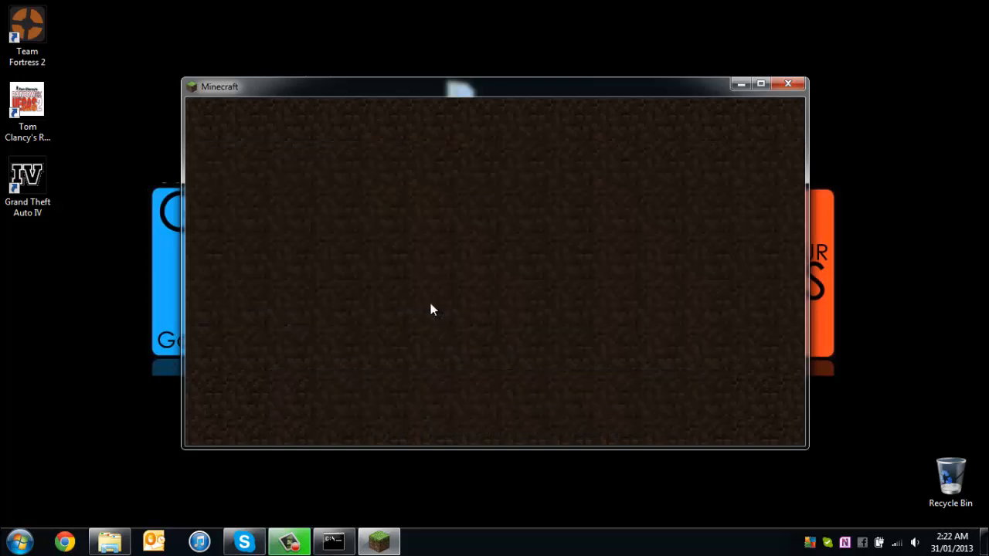
{"action": "left_click", "coordinate": [758, 85]}
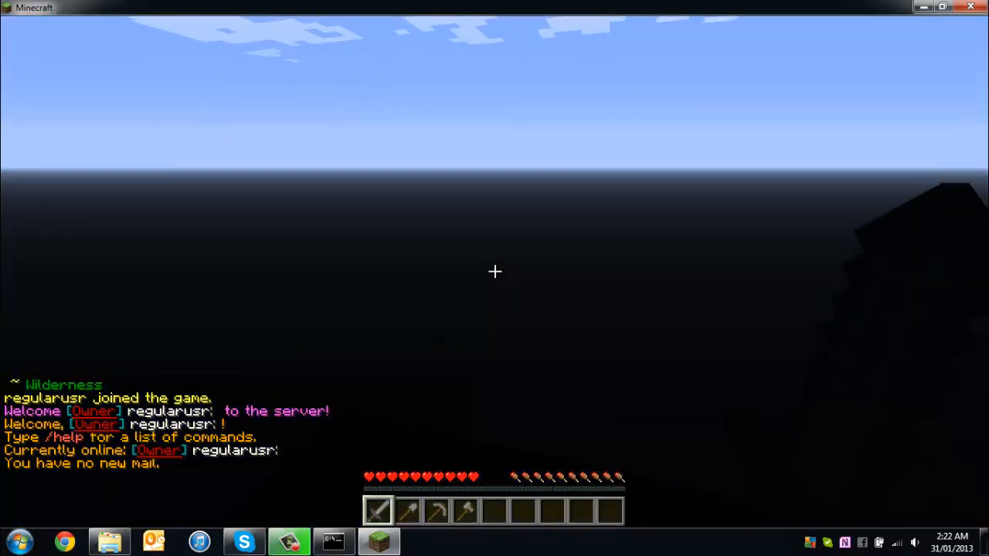
{"action": "key", "text": "t"}
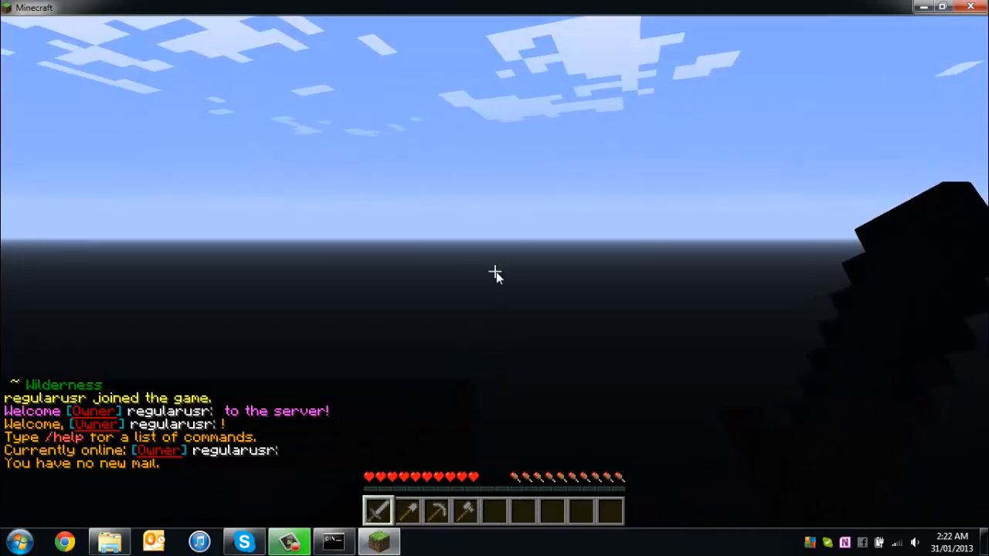
{"action": "key", "text": "Escape"}
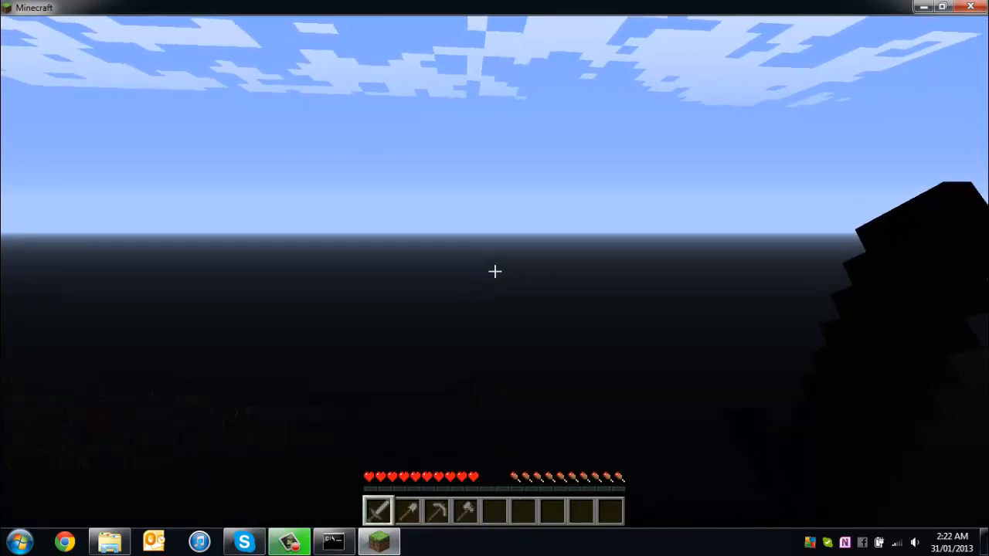
{"action": "key", "text": "t"}
{"action": "key", "text": "Escape"}
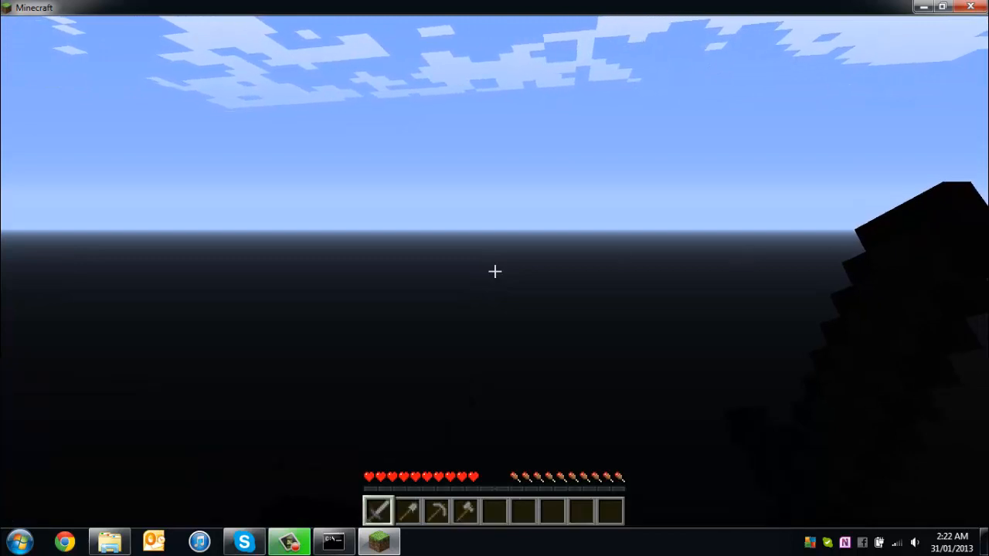
Open the in-game menu that offers disconnecting from the server.
{"action": "key", "text": "Escape"}
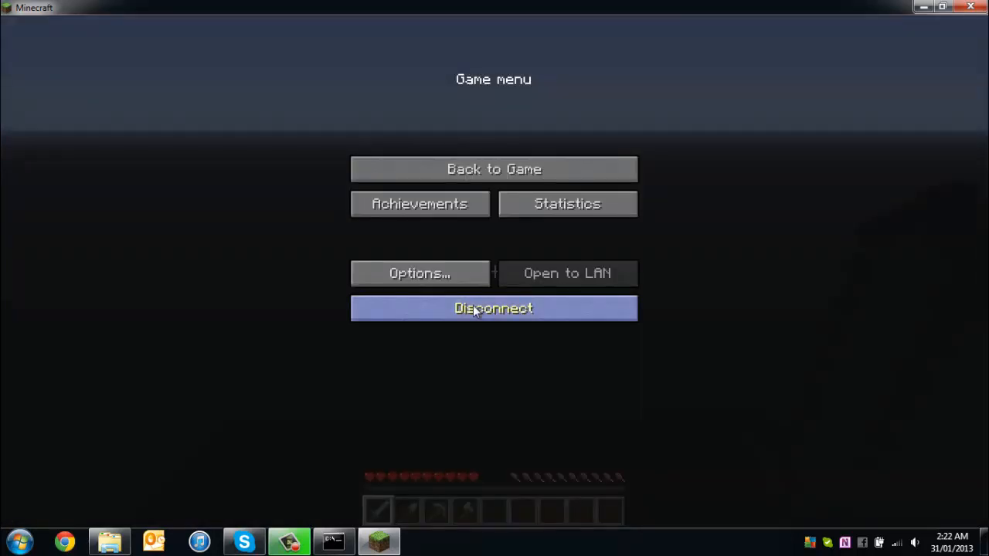